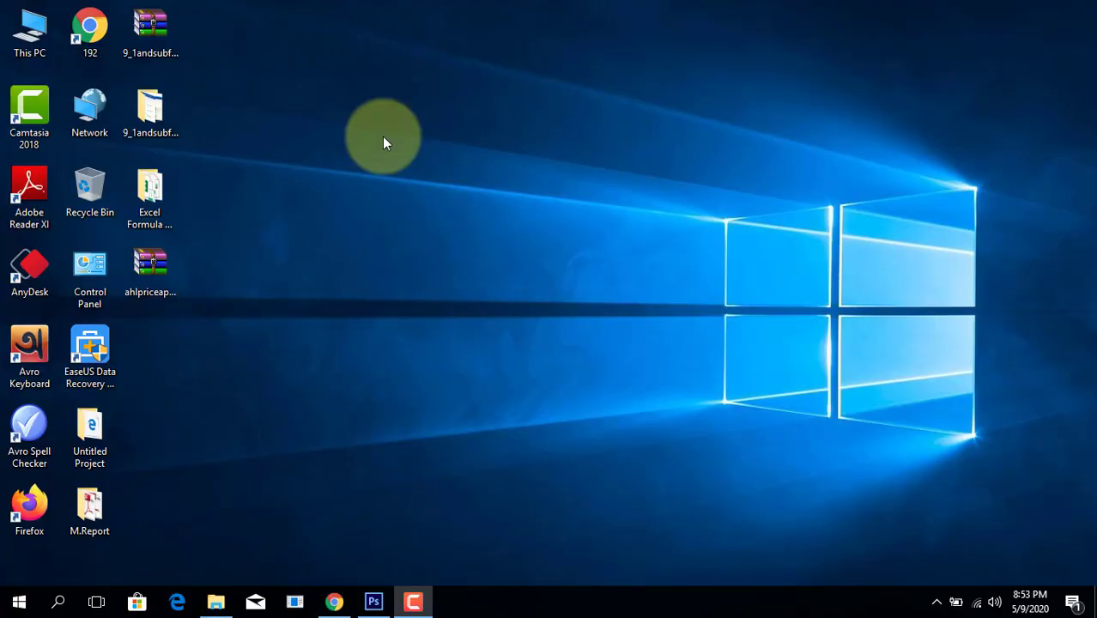
Step: Refresh the desktop, then open Tutorial.xlsx from the Excel Formula & Function folder
{"action": "right_click", "coordinate": [382, 136]}
{"action": "left_click", "coordinate": [415, 189]}
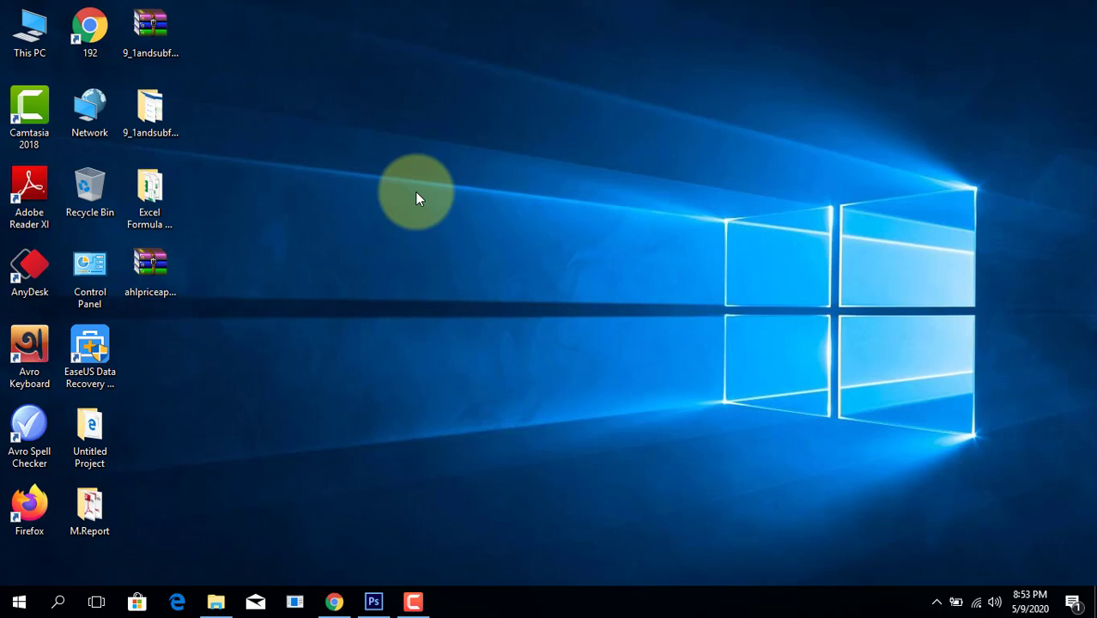
{"action": "right_click", "coordinate": [414, 197]}
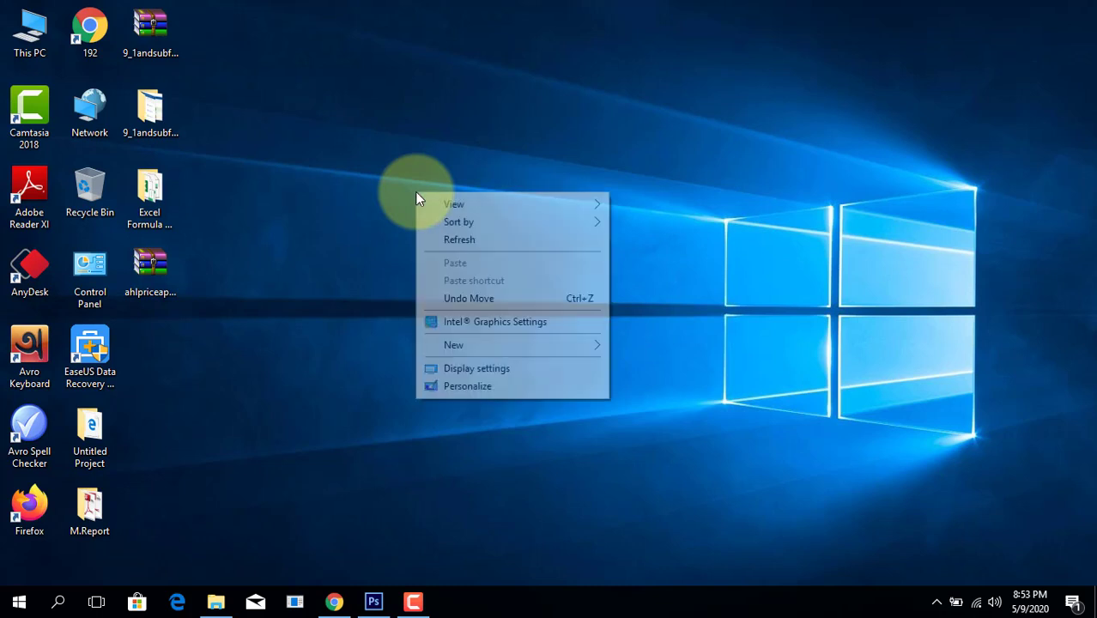
{"action": "left_click", "coordinate": [450, 243]}
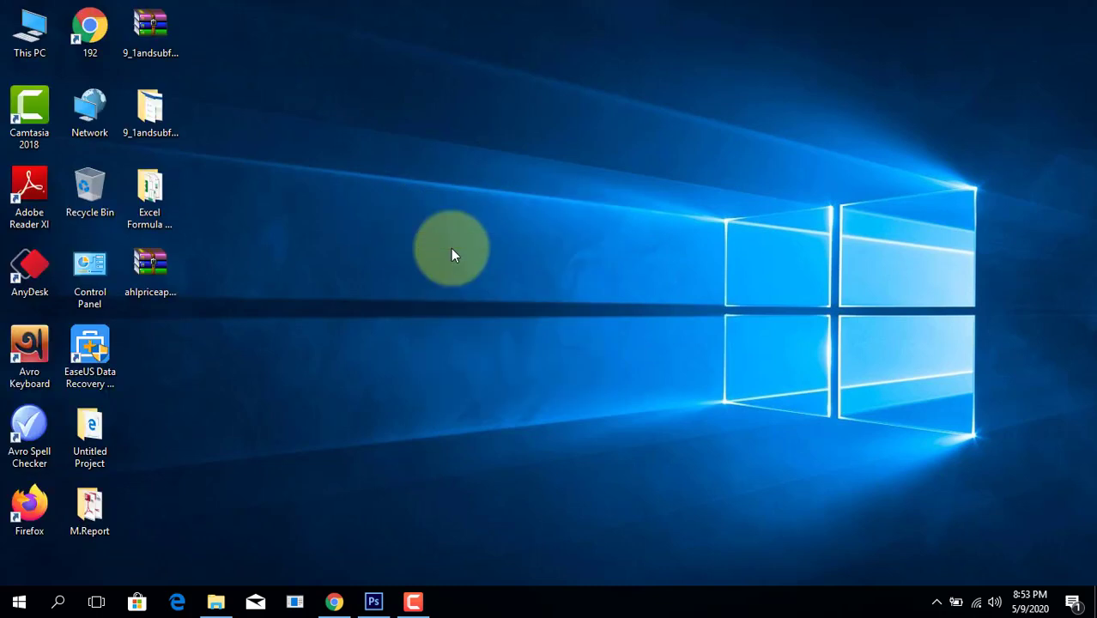
{"action": "right_click", "coordinate": [338, 138]}
{"action": "left_click", "coordinate": [412, 178]}
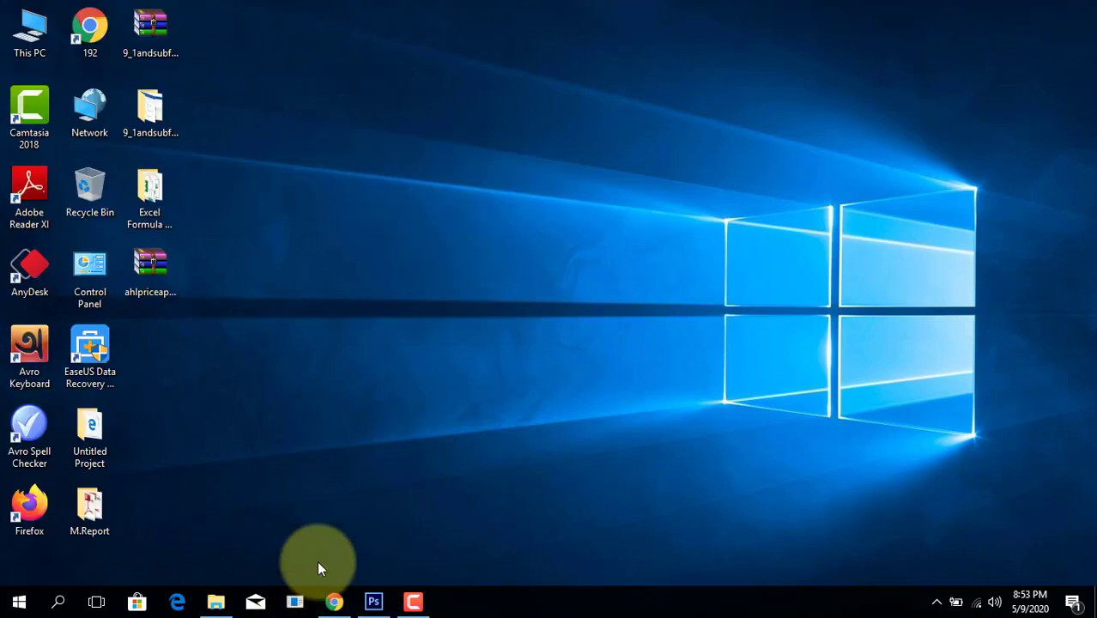
{"action": "left_click", "coordinate": [217, 602]}
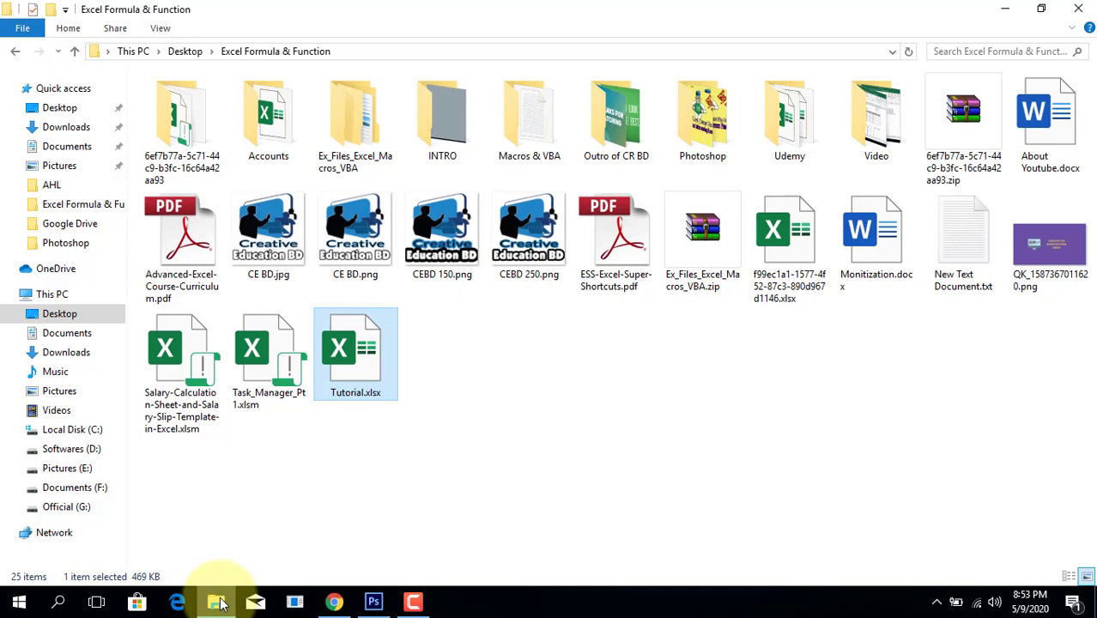
{"action": "double_click", "coordinate": [374, 365]}
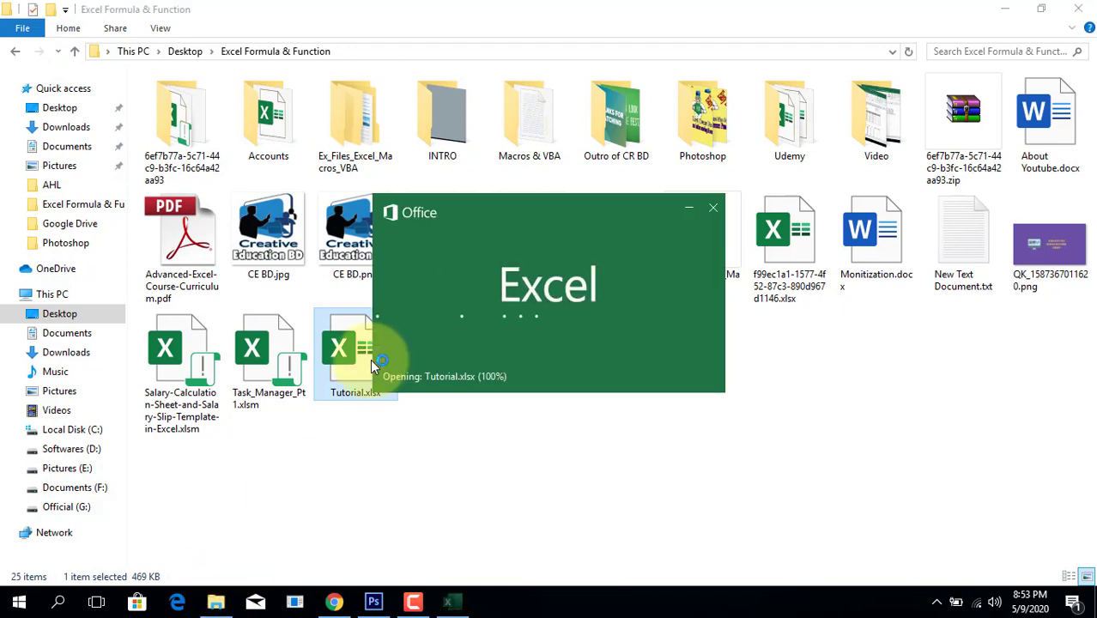
Step: Scroll the Home sheet down to row 19 and follow the Upper,Lower,Proper hyperlink
{"action": "scroll", "coordinate": [370, 359], "scroll_direction": "down", "scroll_amount": 2}
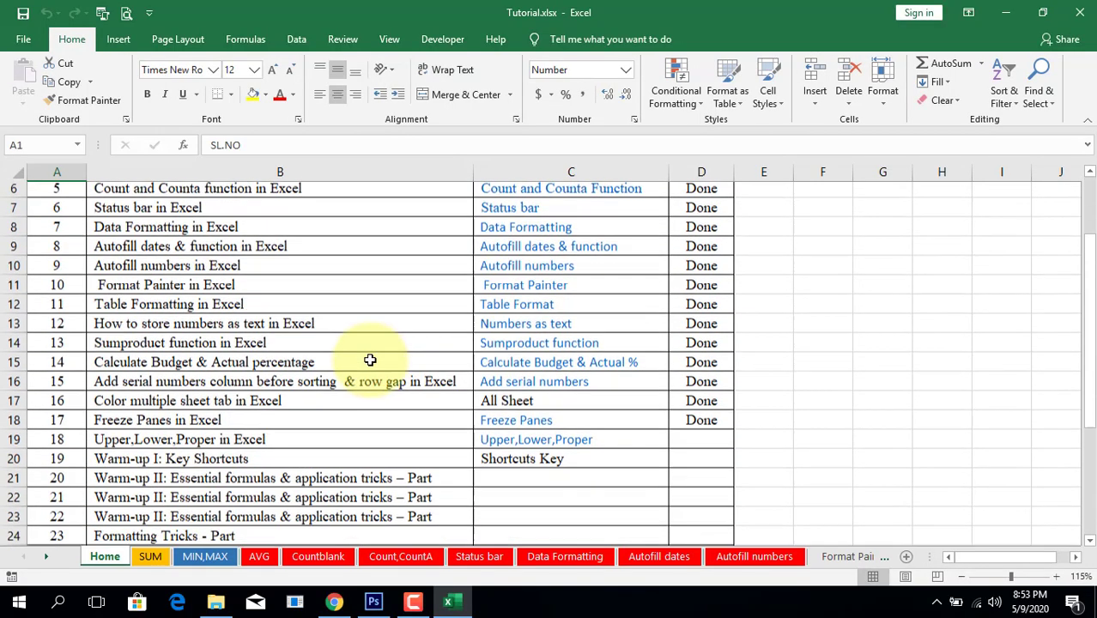
{"action": "left_click_drag", "start_coordinate": [707, 407], "coordinate": [692, 150]}
{"action": "scroll", "coordinate": [648, 394], "scroll_direction": "down", "scroll_amount": 3}
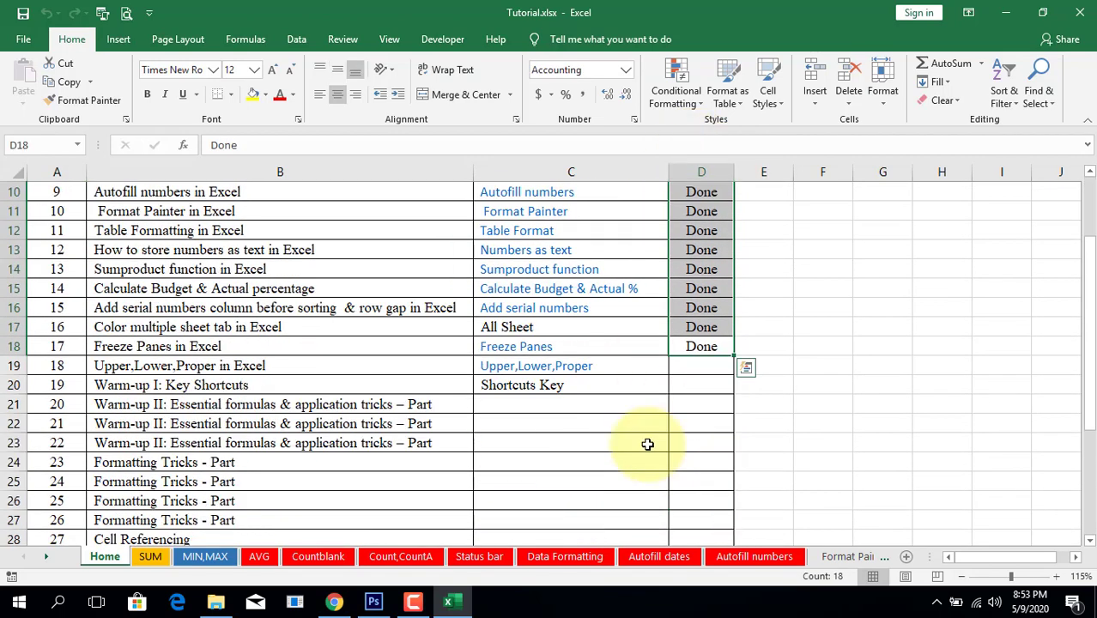
{"action": "left_click", "coordinate": [273, 362]}
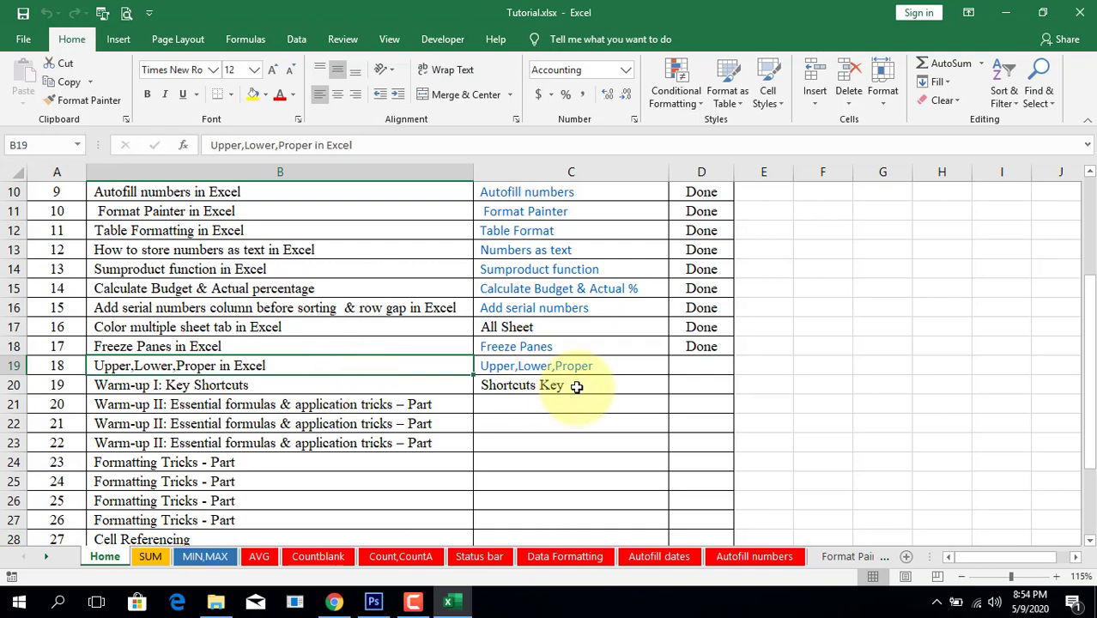
{"action": "left_click", "coordinate": [578, 372]}
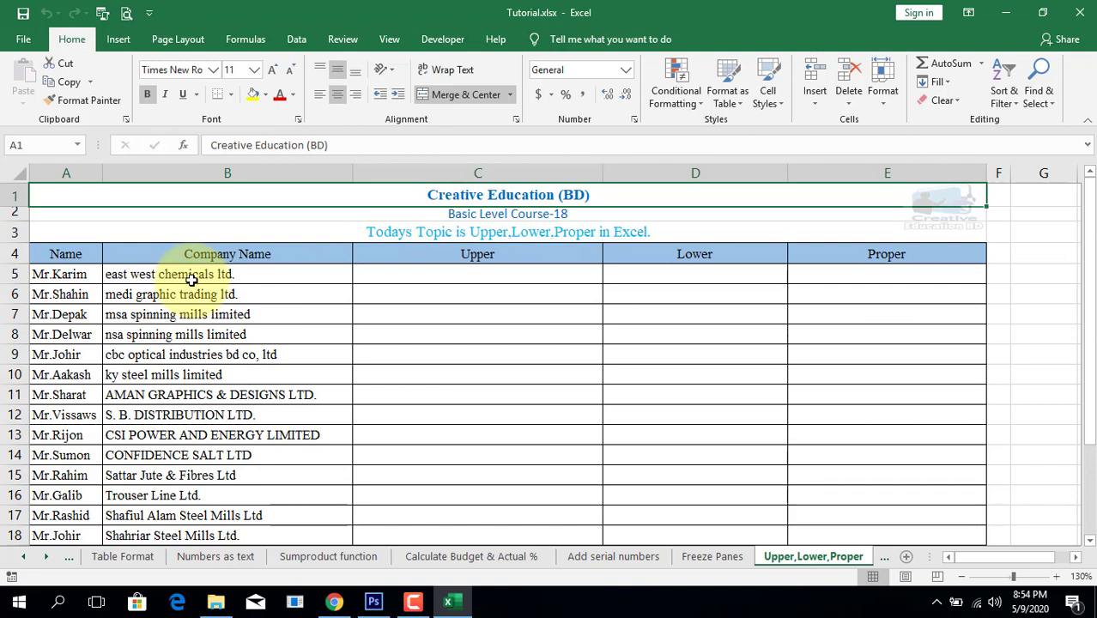
{"action": "left_click", "coordinate": [590, 256]}
{"action": "left_click", "coordinate": [695, 255]}
{"action": "left_click", "coordinate": [845, 262]}
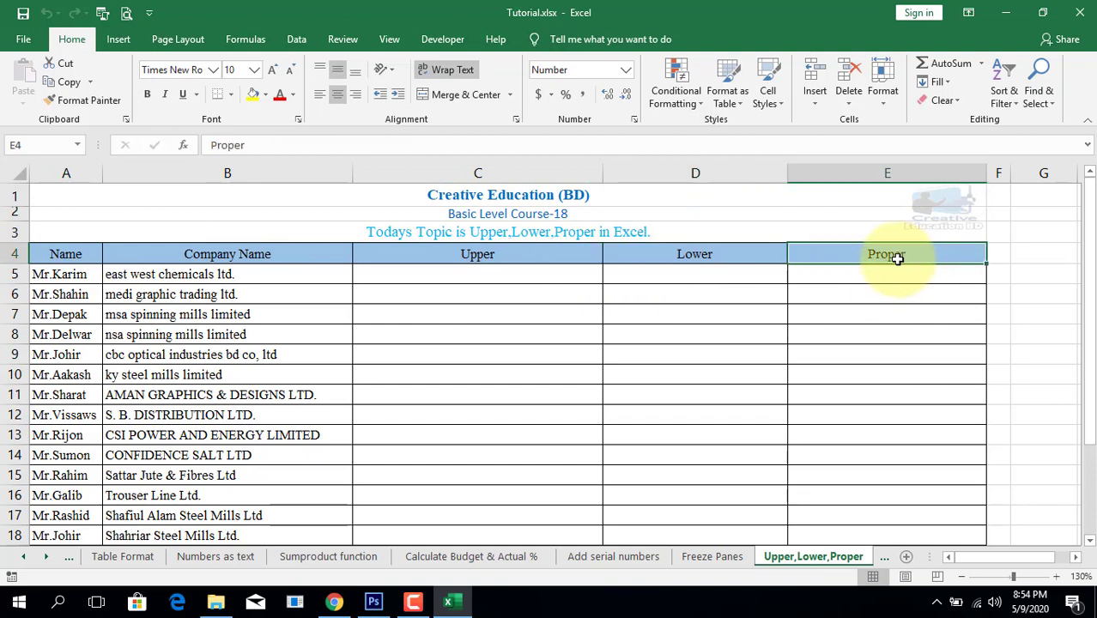
{"action": "left_click", "coordinate": [543, 253]}
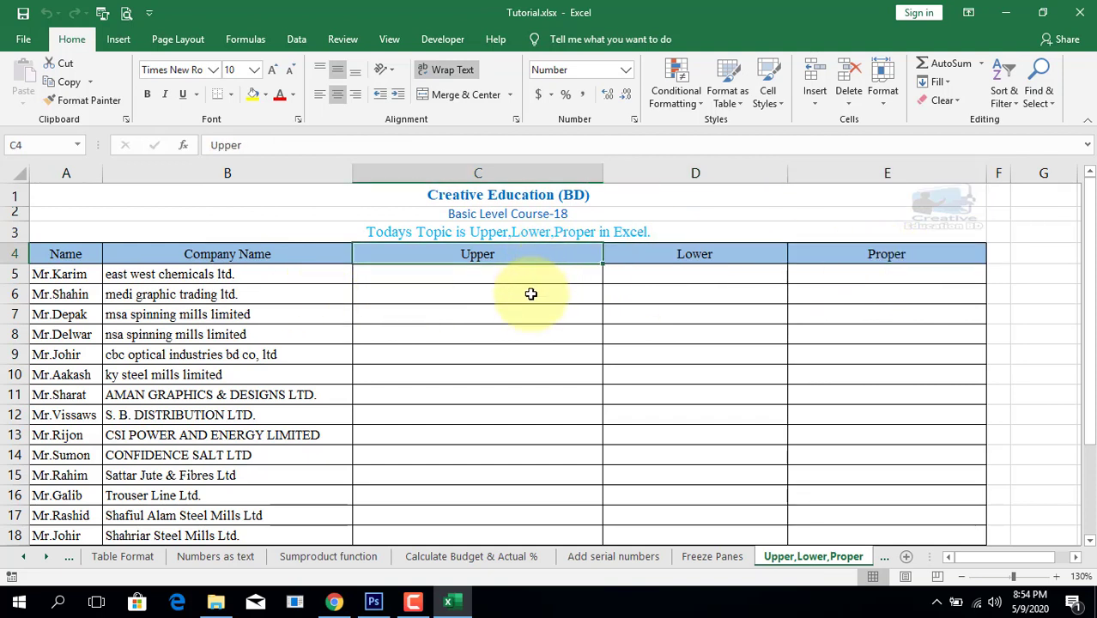
{"action": "left_click", "coordinate": [694, 254]}
{"action": "left_click", "coordinate": [879, 249]}
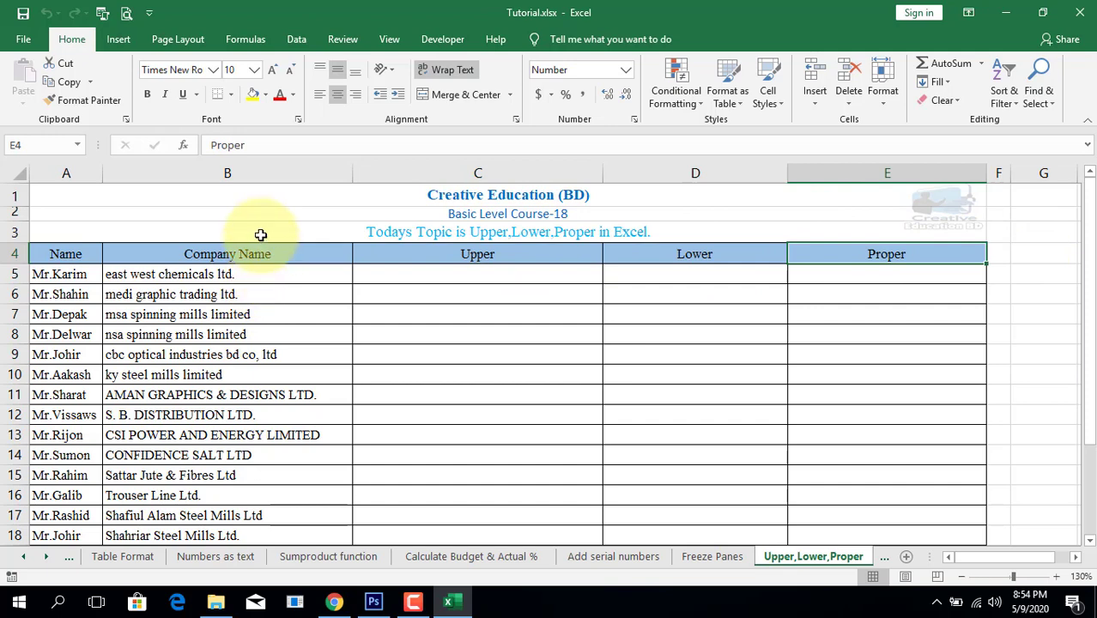
{"action": "left_click", "coordinate": [67, 173]}
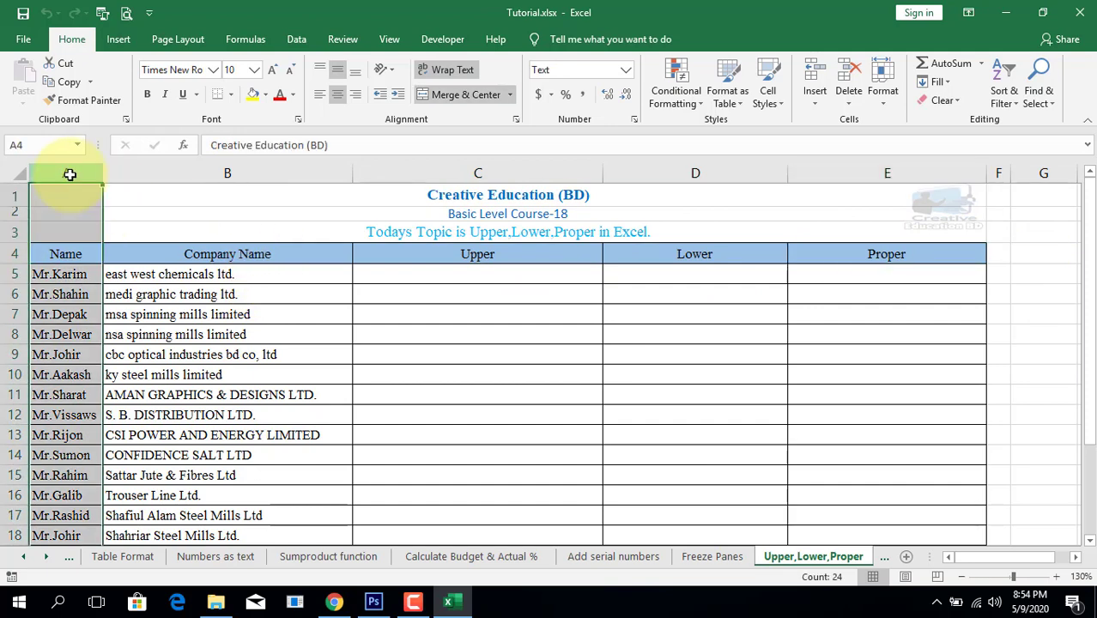
{"action": "left_click", "coordinate": [17, 275]}
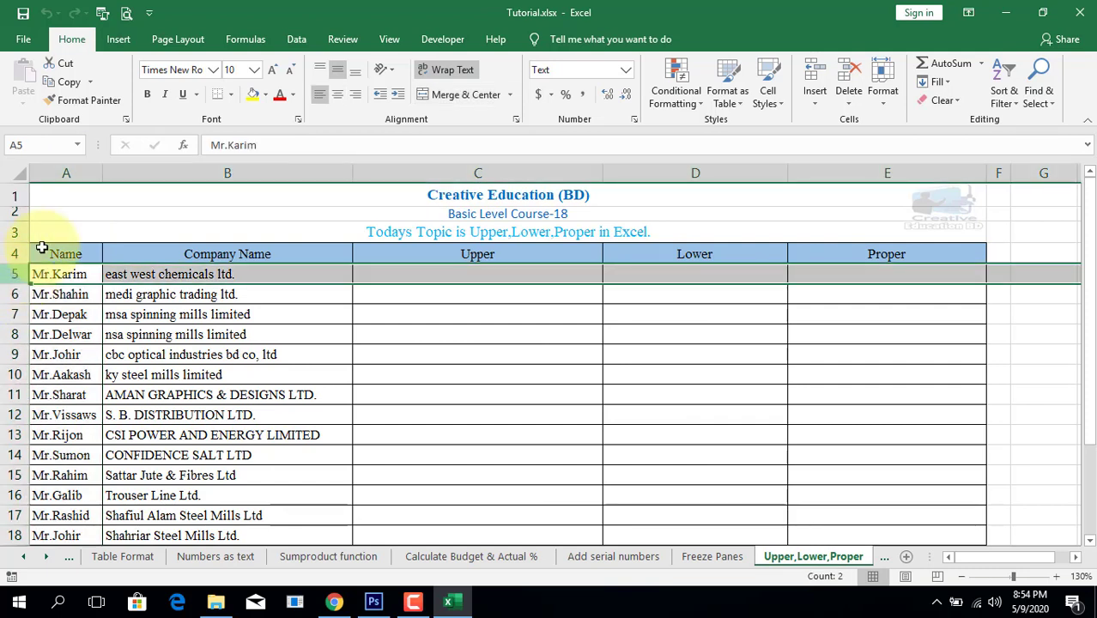
{"action": "left_click", "coordinate": [207, 172]}
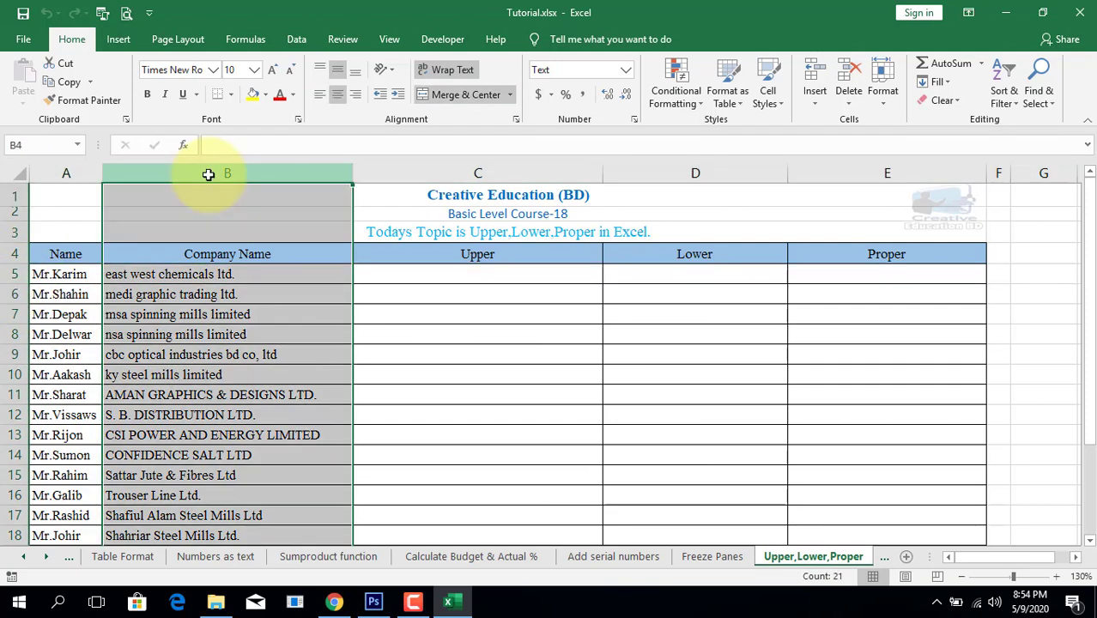
{"action": "left_click", "coordinate": [3, 273]}
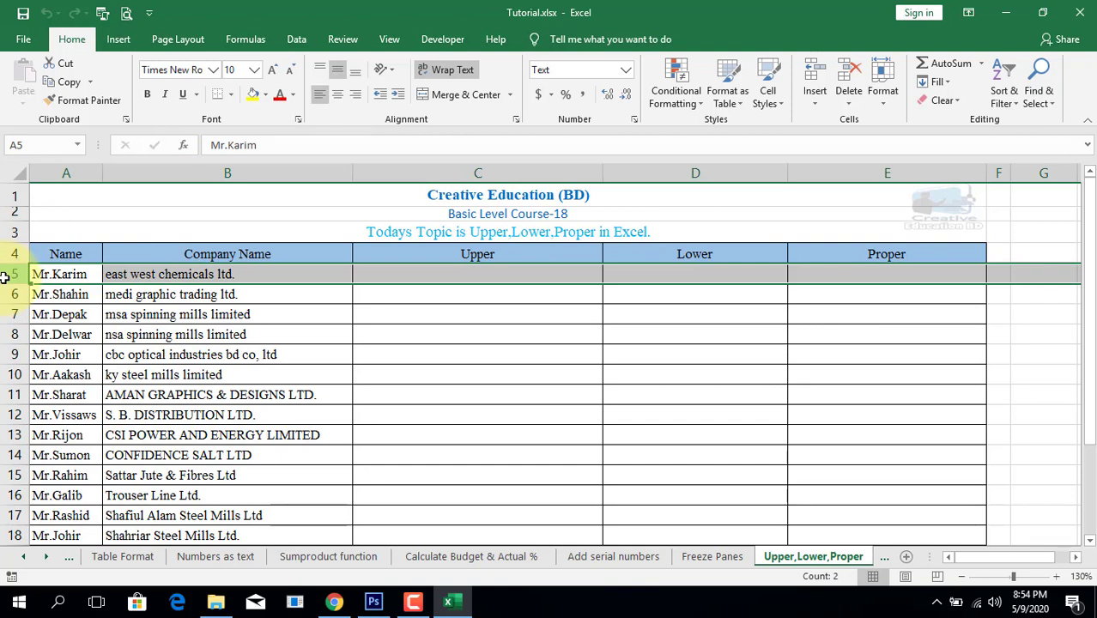
{"action": "left_click", "coordinate": [509, 279]}
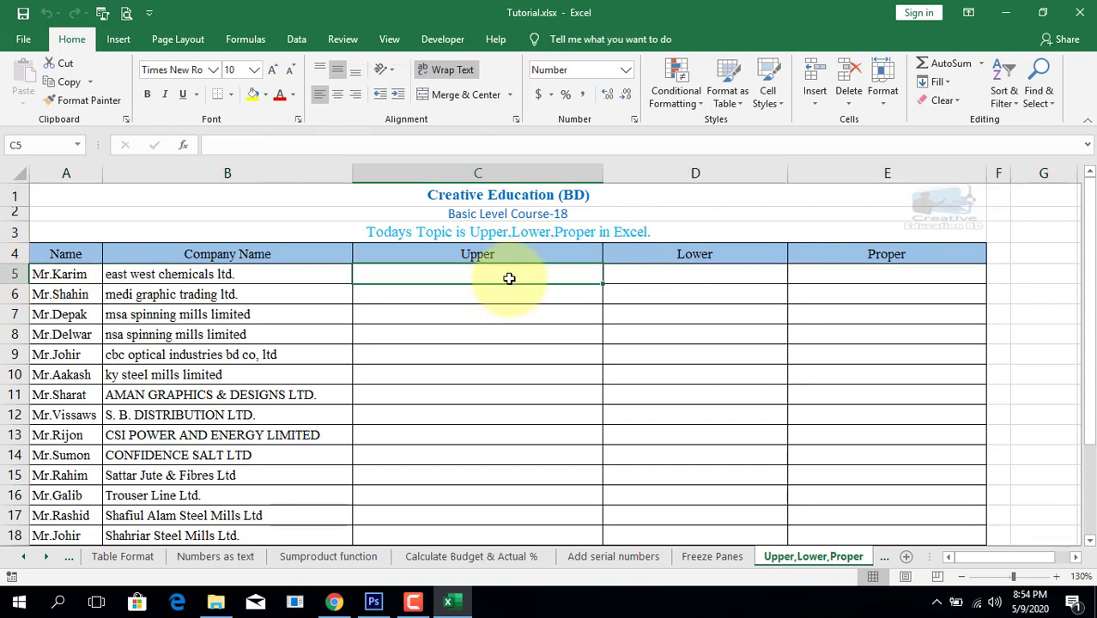
{"action": "left_click", "coordinate": [166, 283]}
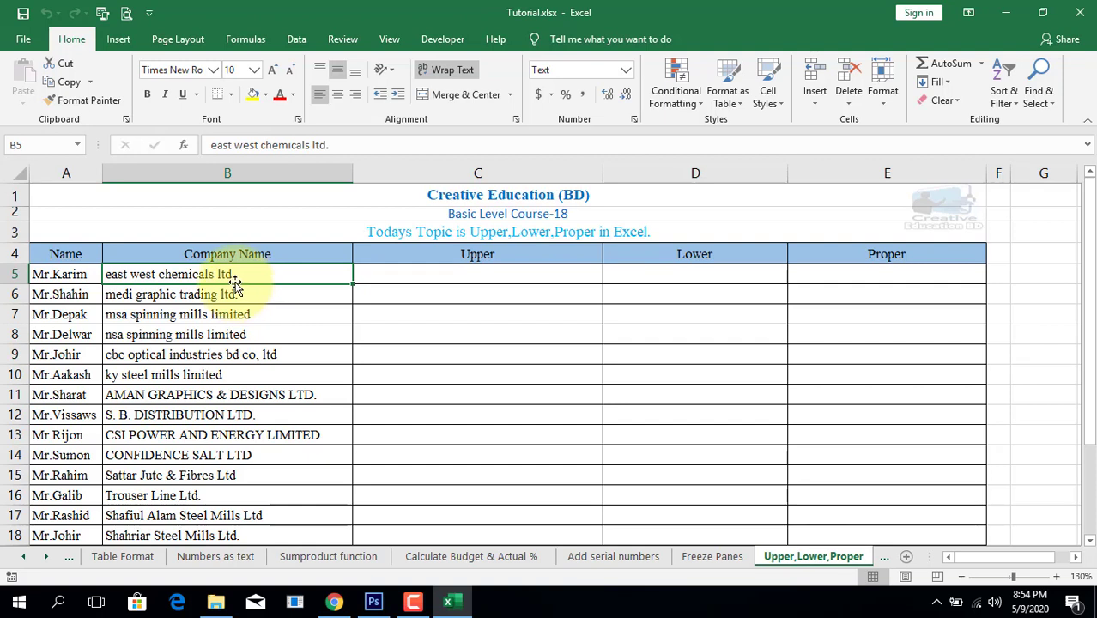
{"action": "left_click_drag", "start_coordinate": [571, 253], "coordinate": [893, 281]}
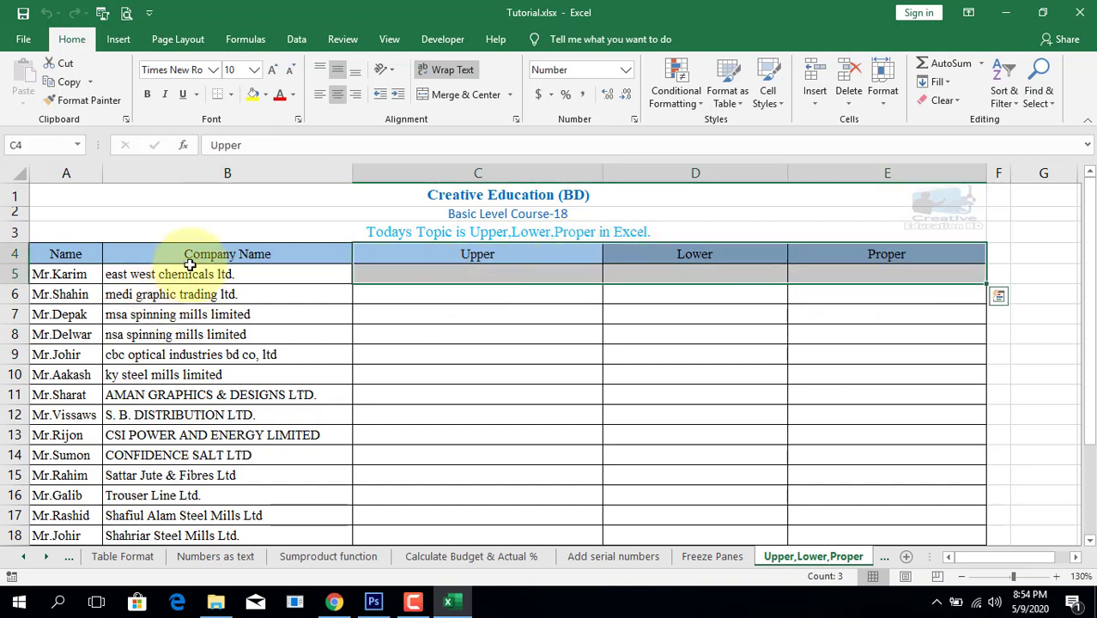
{"action": "left_click", "coordinate": [226, 169]}
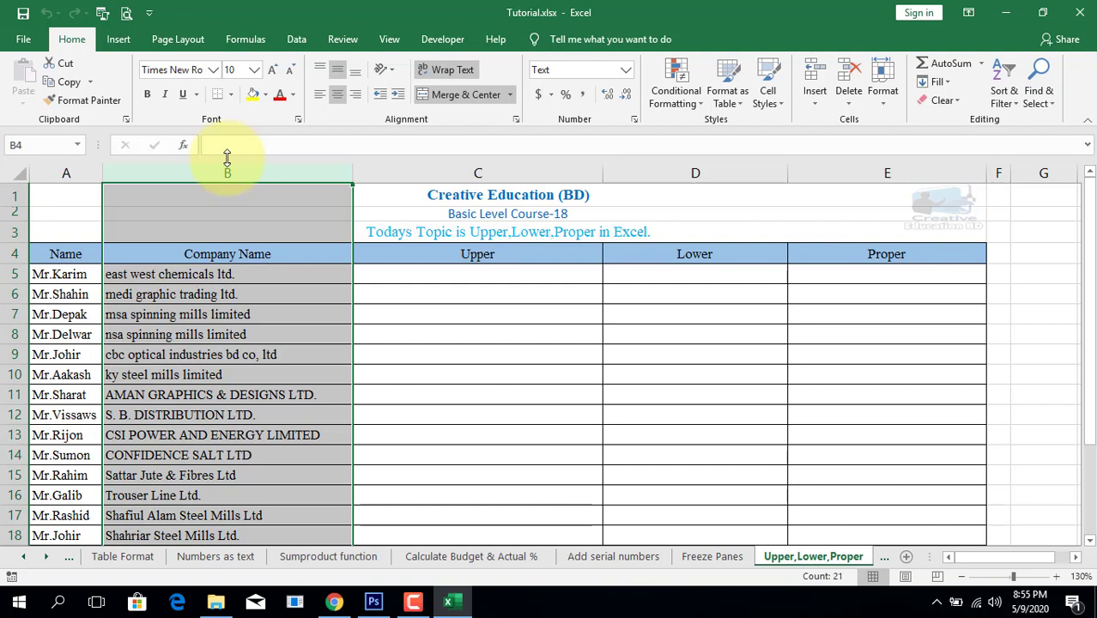
{"action": "left_click", "coordinate": [474, 275]}
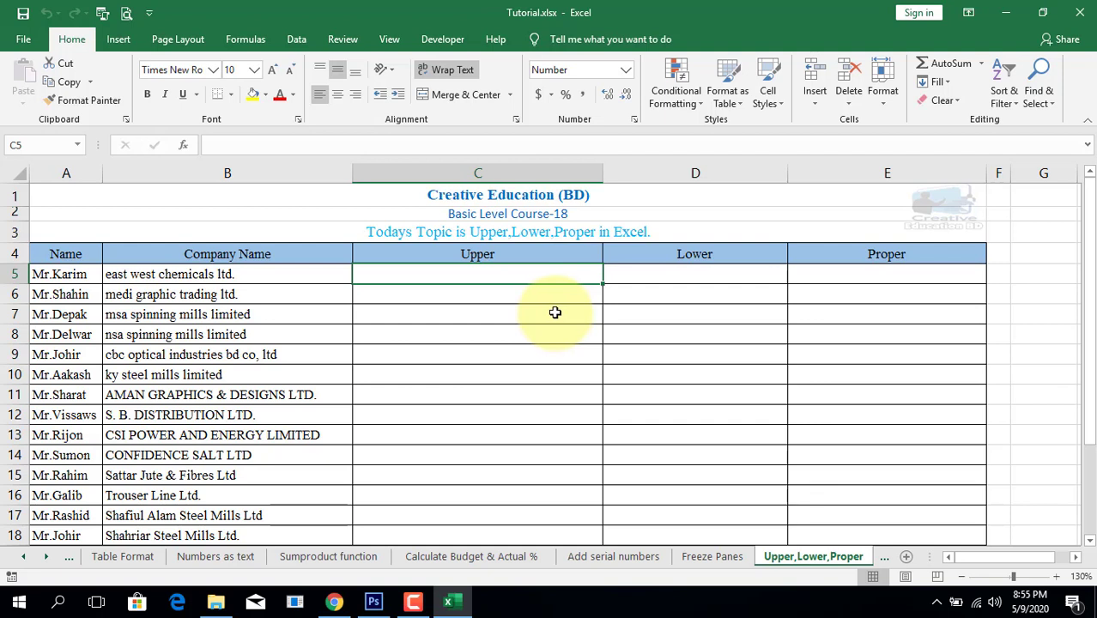
Step: Enter =UPPER(B5) in C5 and compare its result with the name in B5
{"action": "type", "text": "=u"}
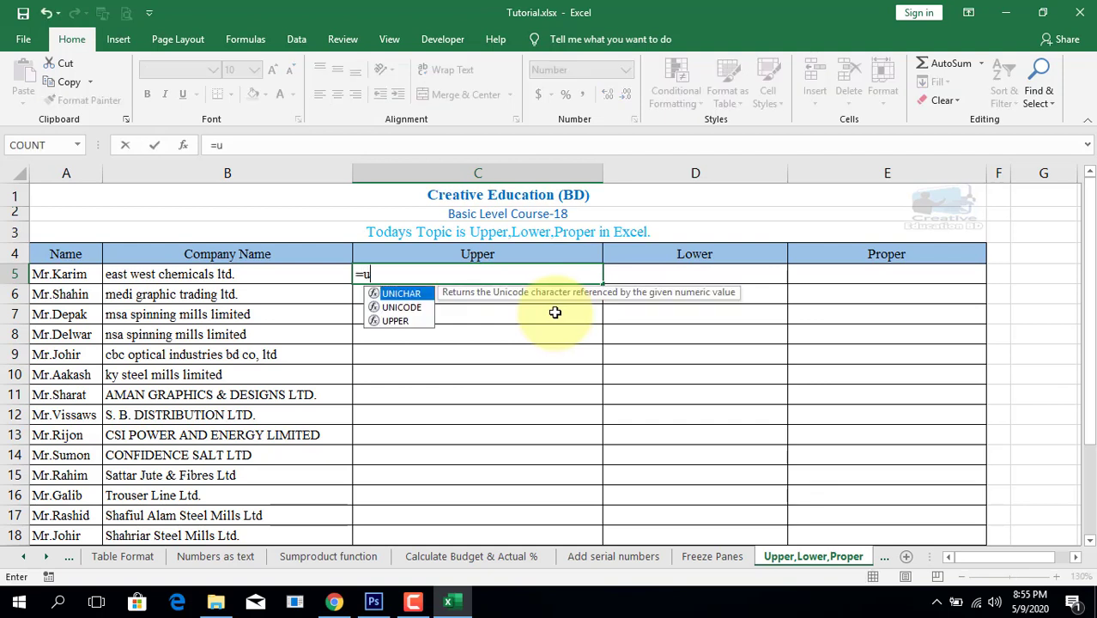
{"action": "type", "text": "p"}
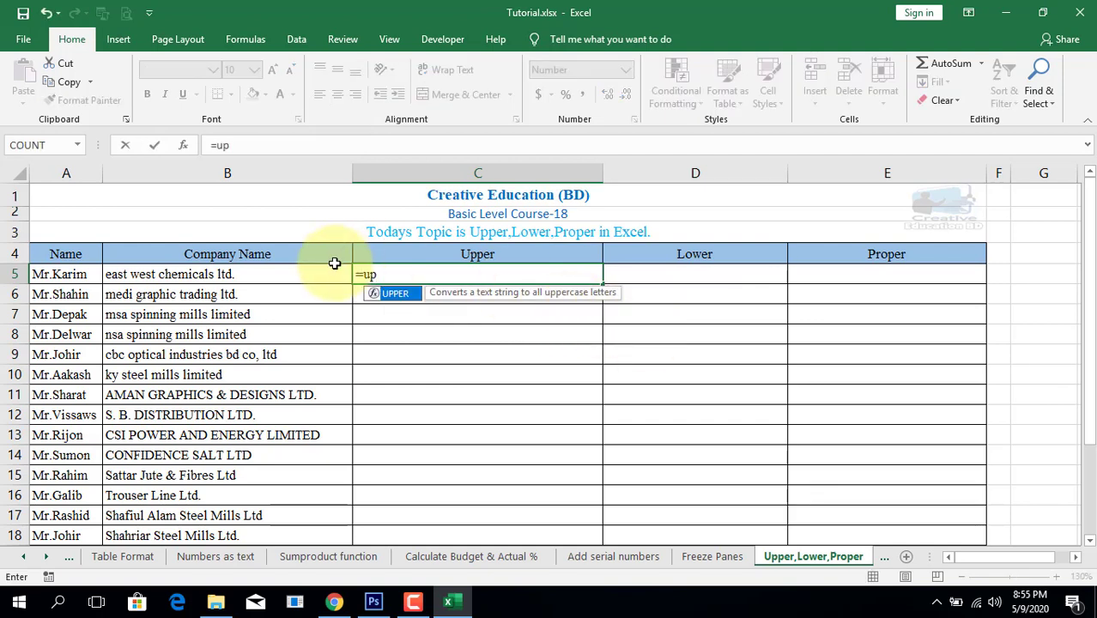
{"action": "double_click", "coordinate": [391, 296]}
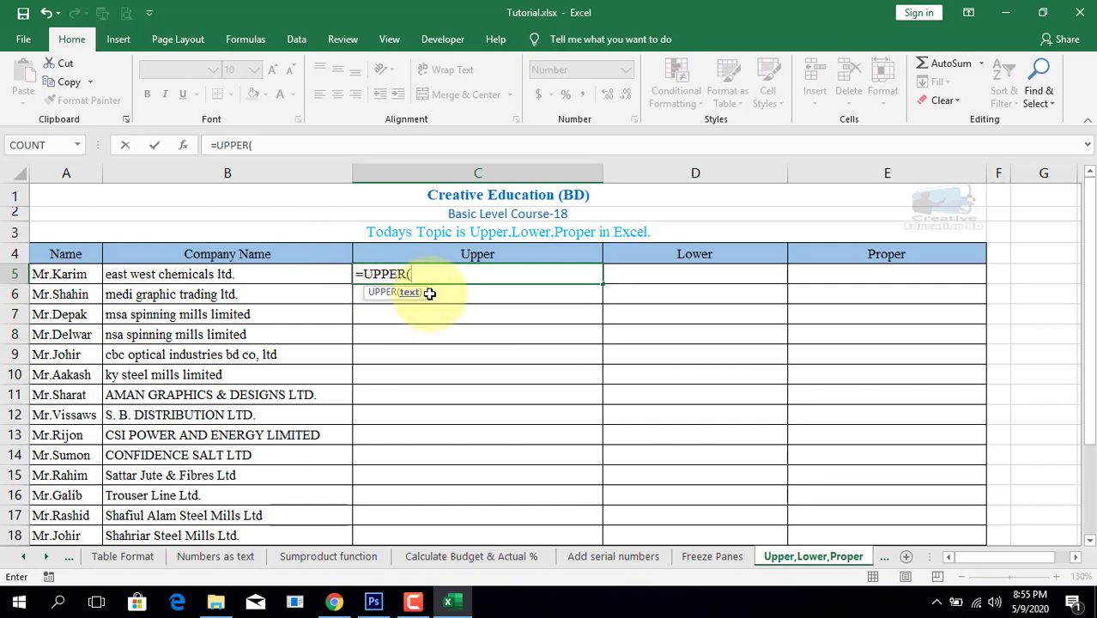
{"action": "left_click", "coordinate": [211, 276]}
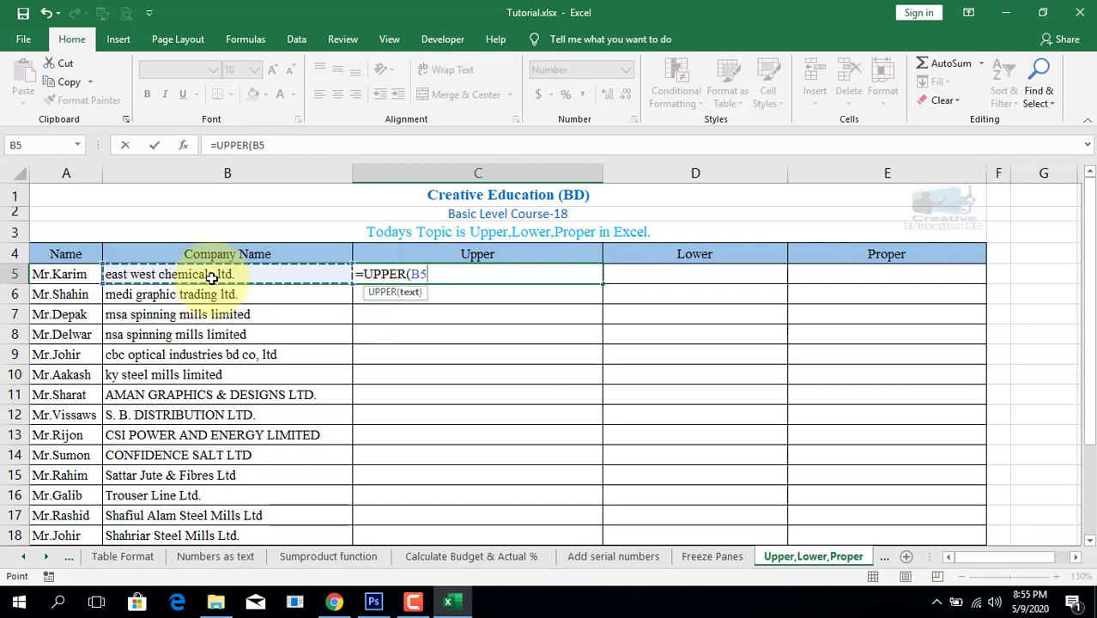
{"action": "key", "text": "Return"}
{"action": "left_click", "coordinate": [504, 271]}
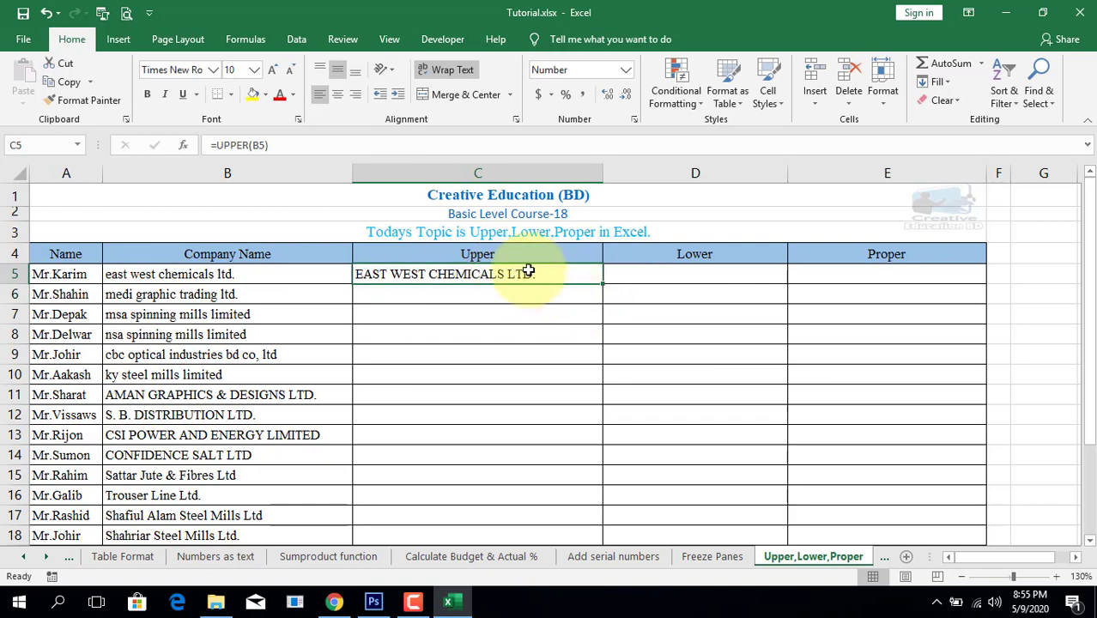
{"action": "left_click", "coordinate": [168, 279]}
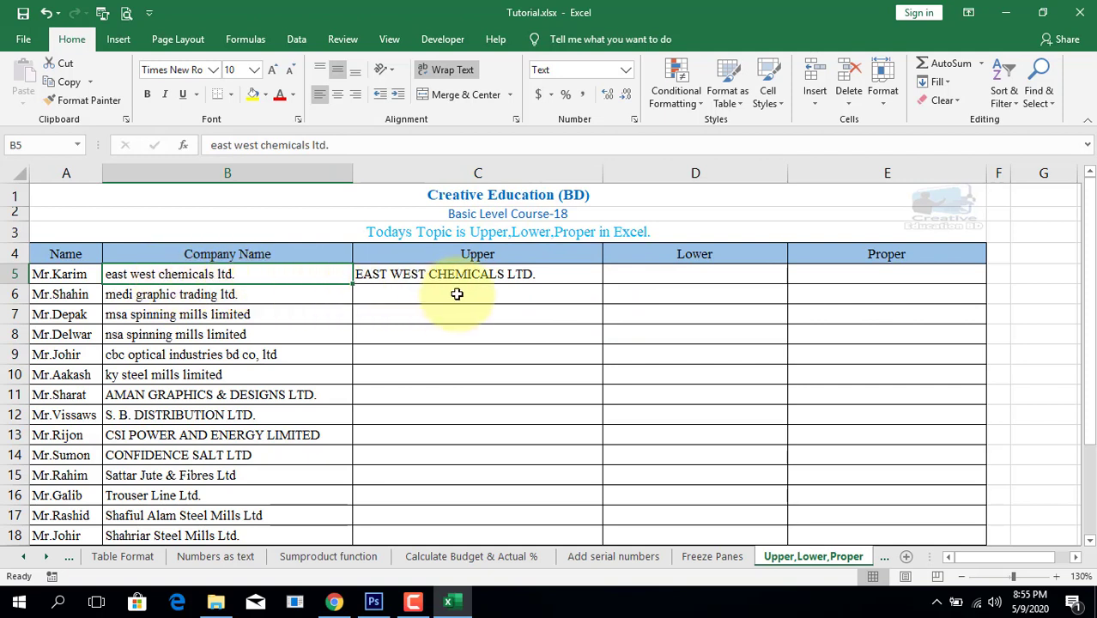
{"action": "left_click", "coordinate": [523, 272]}
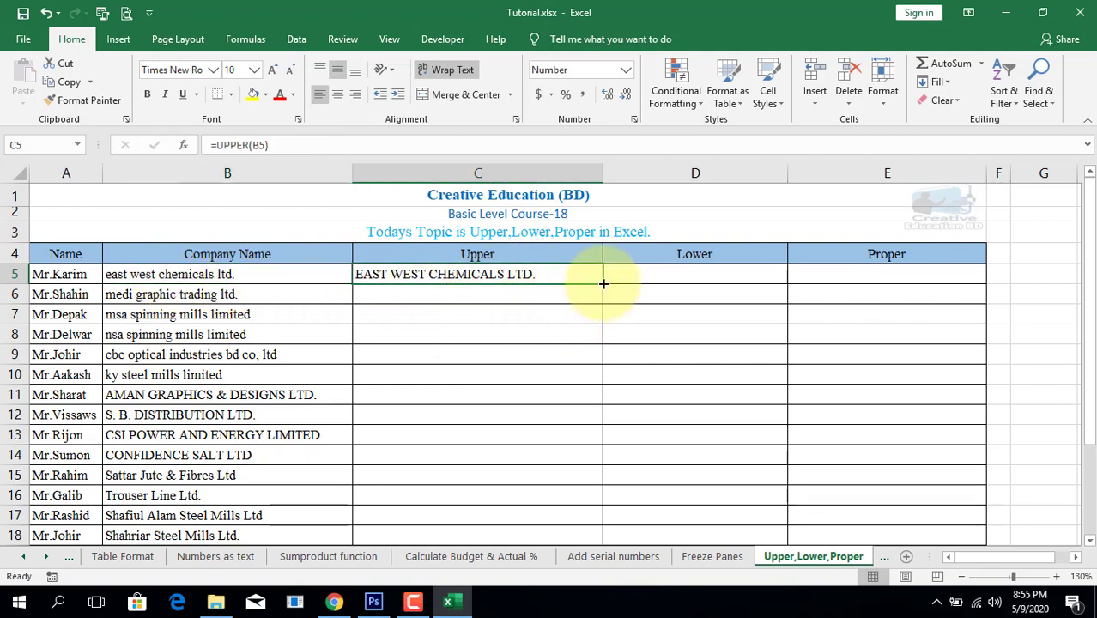
Step: Fill the UPPER formula down column C to row 24 and check the results
{"action": "double_click", "coordinate": [603, 283]}
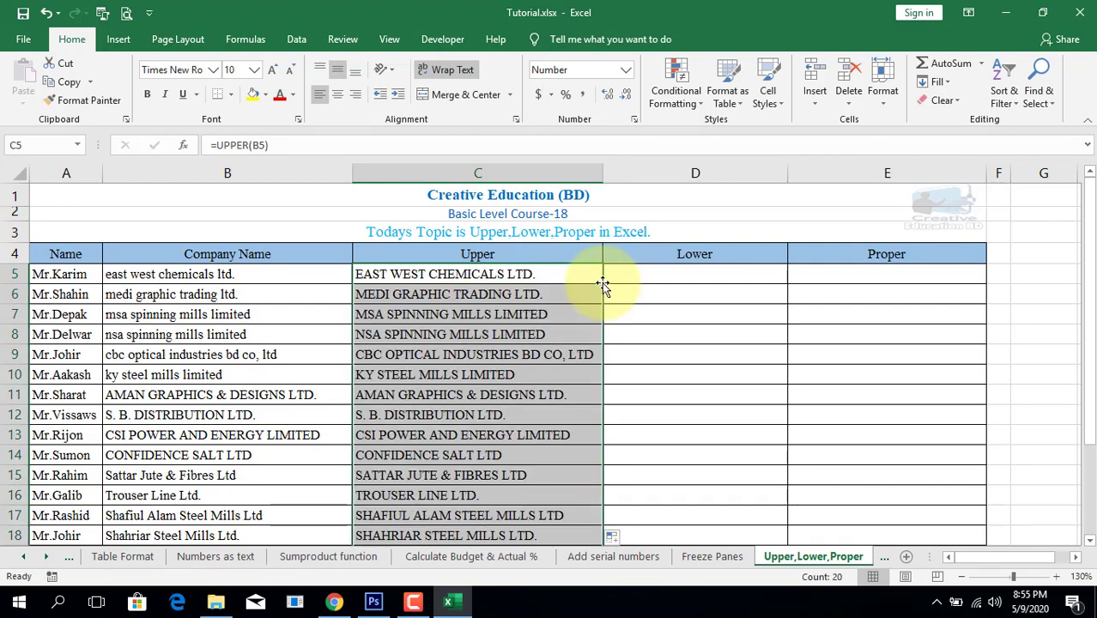
{"action": "scroll", "coordinate": [601, 281], "scroll_direction": "down", "scroll_amount": 2}
{"action": "scroll", "coordinate": [600, 282], "scroll_direction": "down", "scroll_amount": 2}
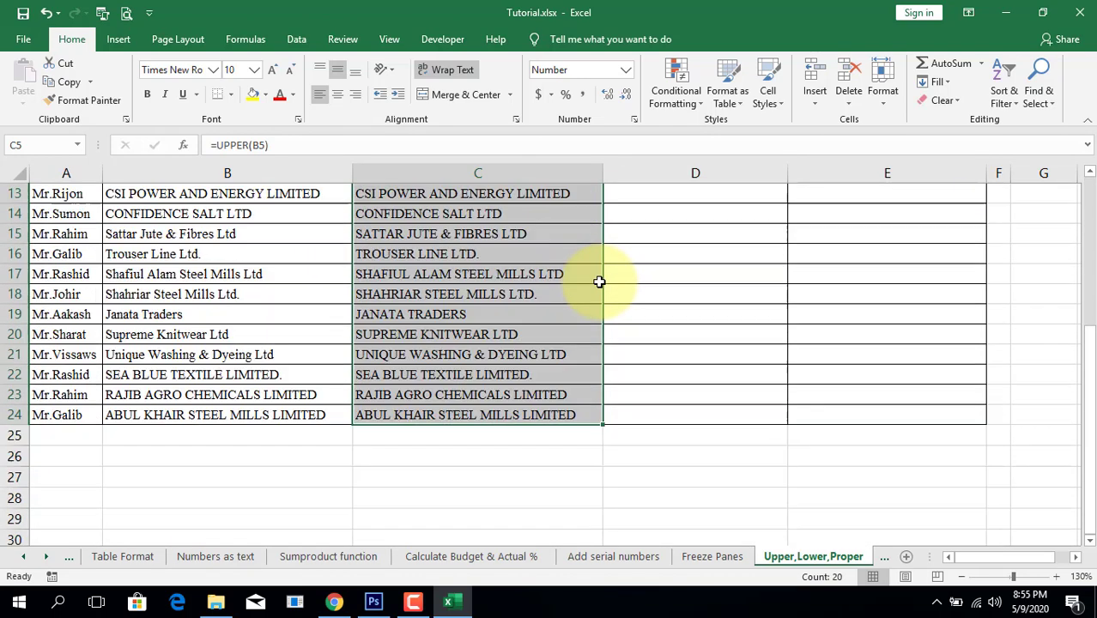
{"action": "scroll", "coordinate": [601, 281], "scroll_direction": "down", "scroll_amount": 1}
{"action": "scroll", "coordinate": [201, 339], "scroll_direction": "up", "scroll_amount": 4}
{"action": "scroll", "coordinate": [197, 336], "scroll_direction": "up", "scroll_amount": 1}
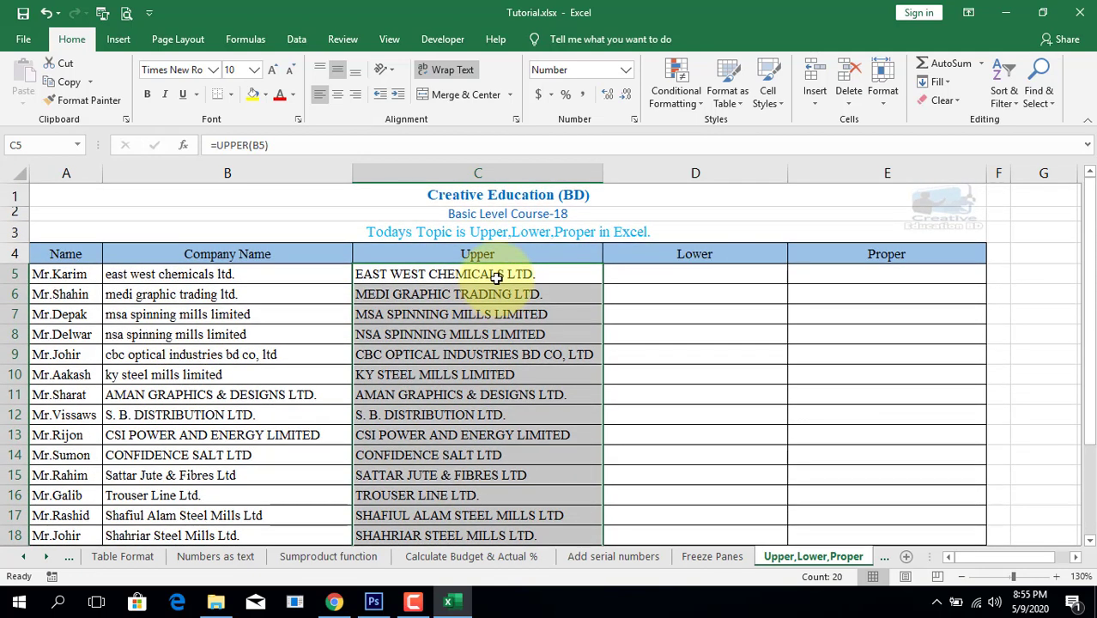
Step: Enter =LOWER(B5) in D5 and fill it down the Lower column to row 24
{"action": "left_click", "coordinate": [657, 277]}
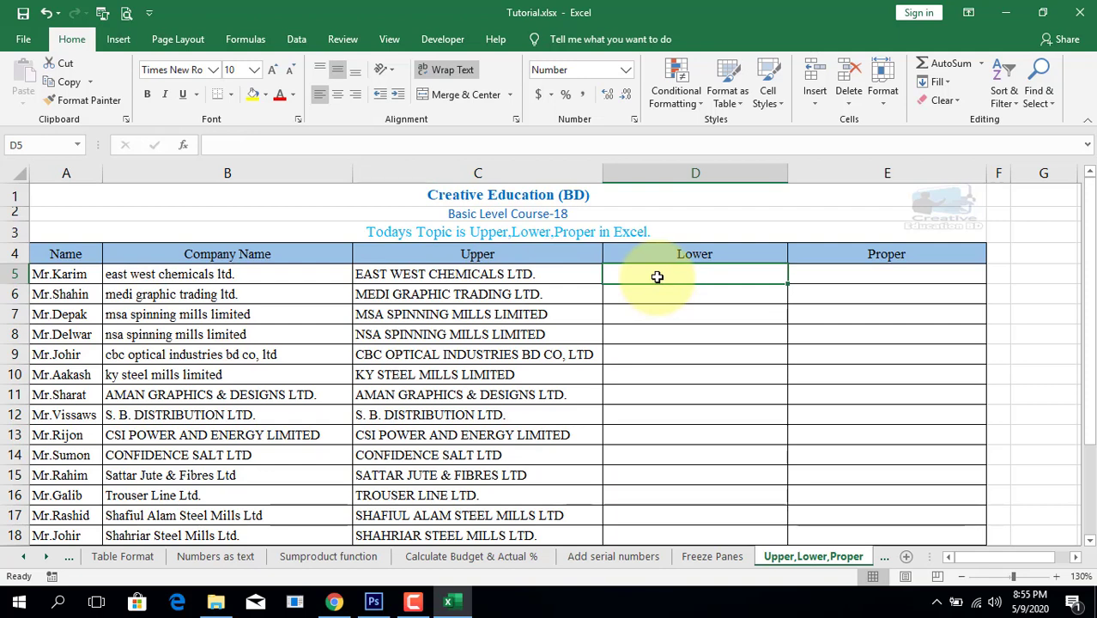
{"action": "type", "text": "=l"}
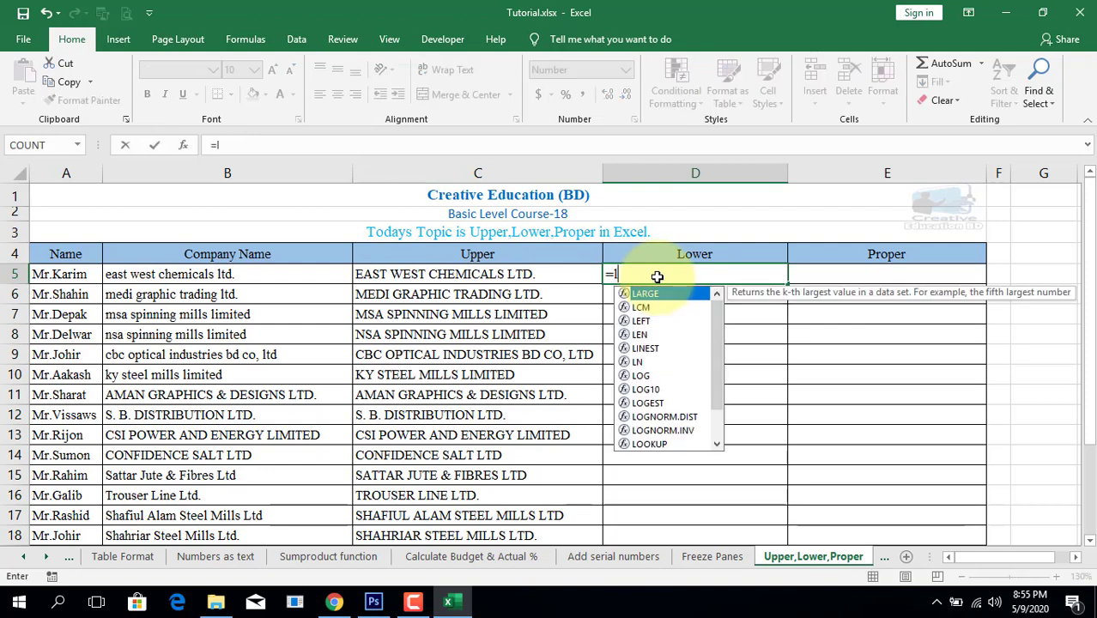
{"action": "type", "text": "ow"}
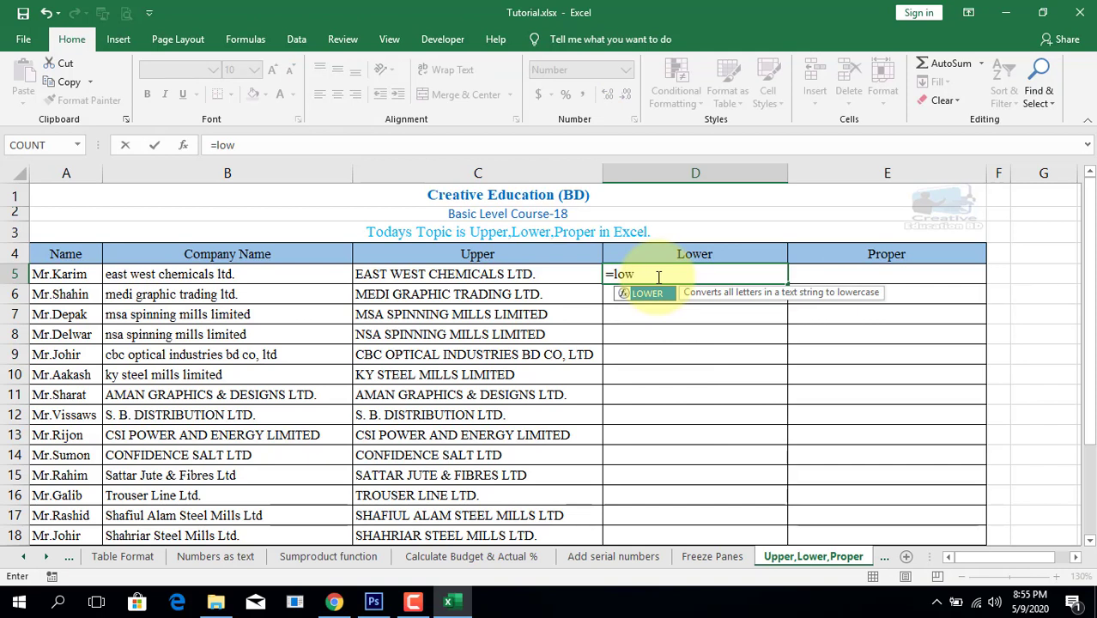
{"action": "key", "text": "Tab"}
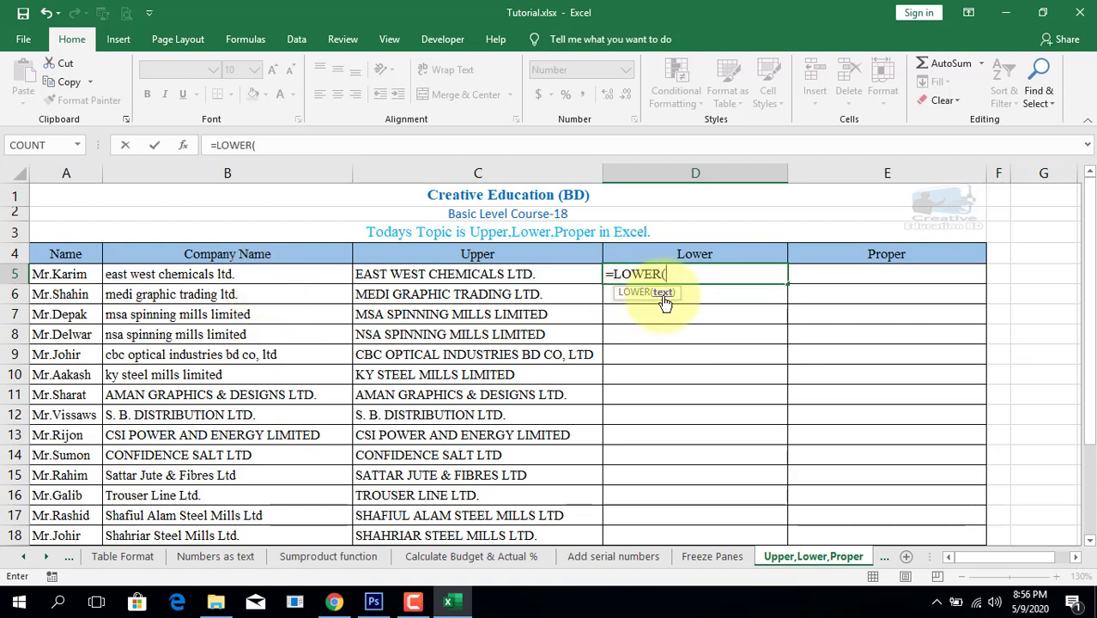
{"action": "left_click", "coordinate": [222, 273]}
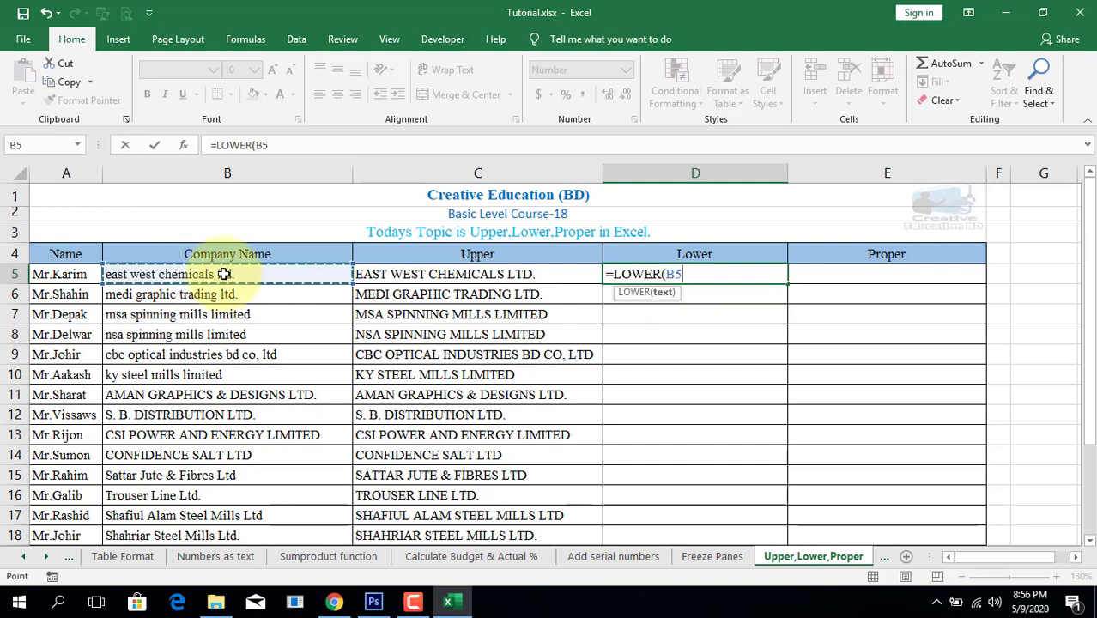
{"action": "type", "text": ")"}
{"action": "key", "text": "Return"}
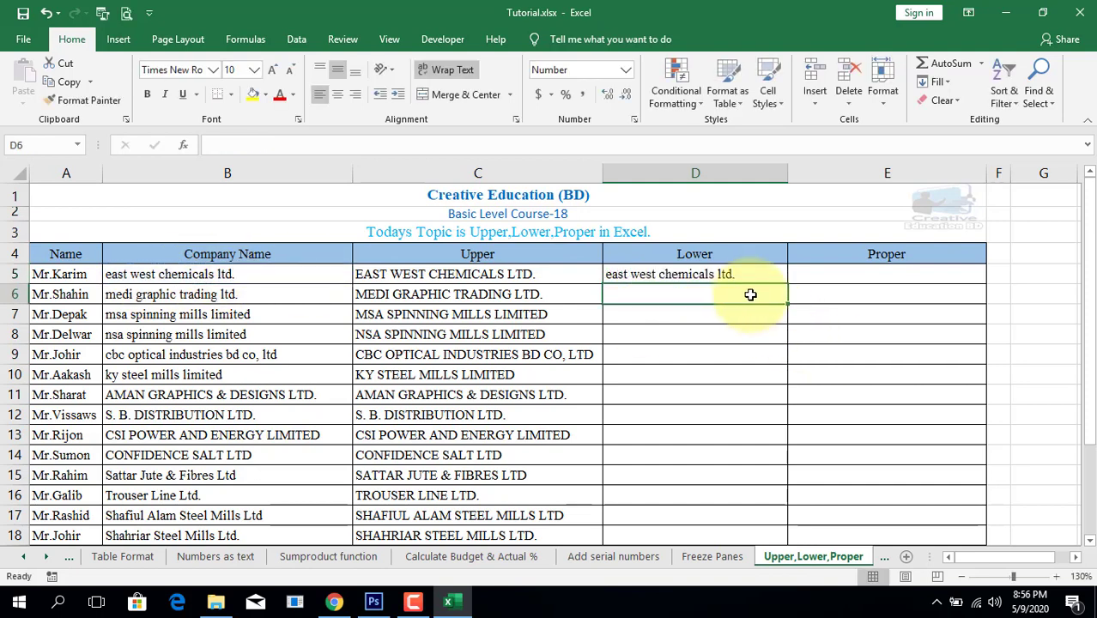
{"action": "left_click", "coordinate": [735, 272]}
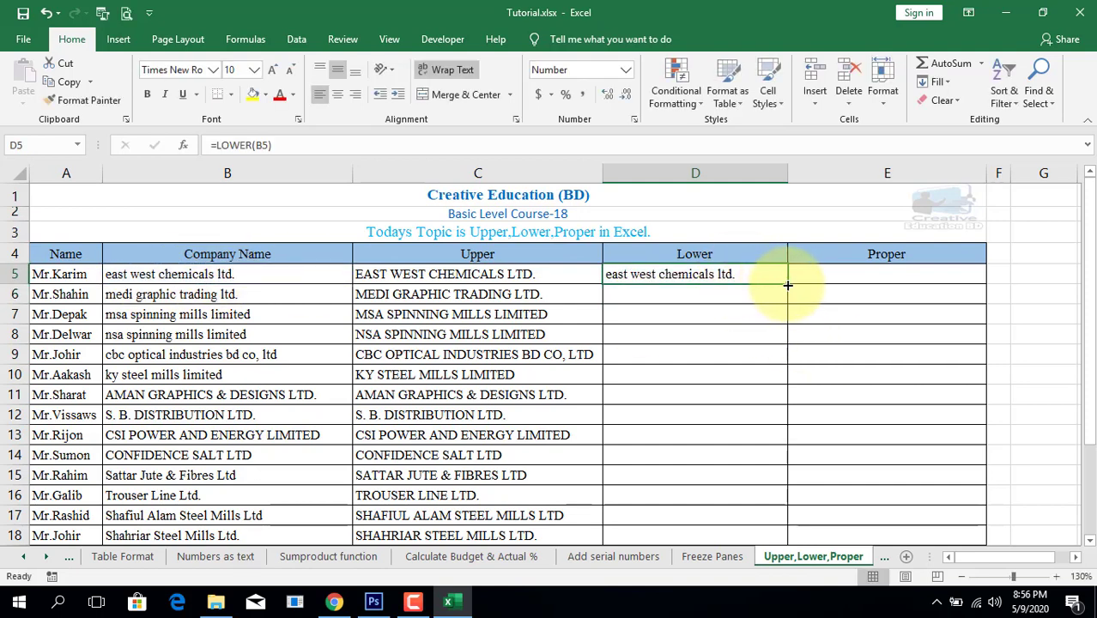
{"action": "double_click", "coordinate": [787, 284]}
{"action": "left_click", "coordinate": [231, 275]}
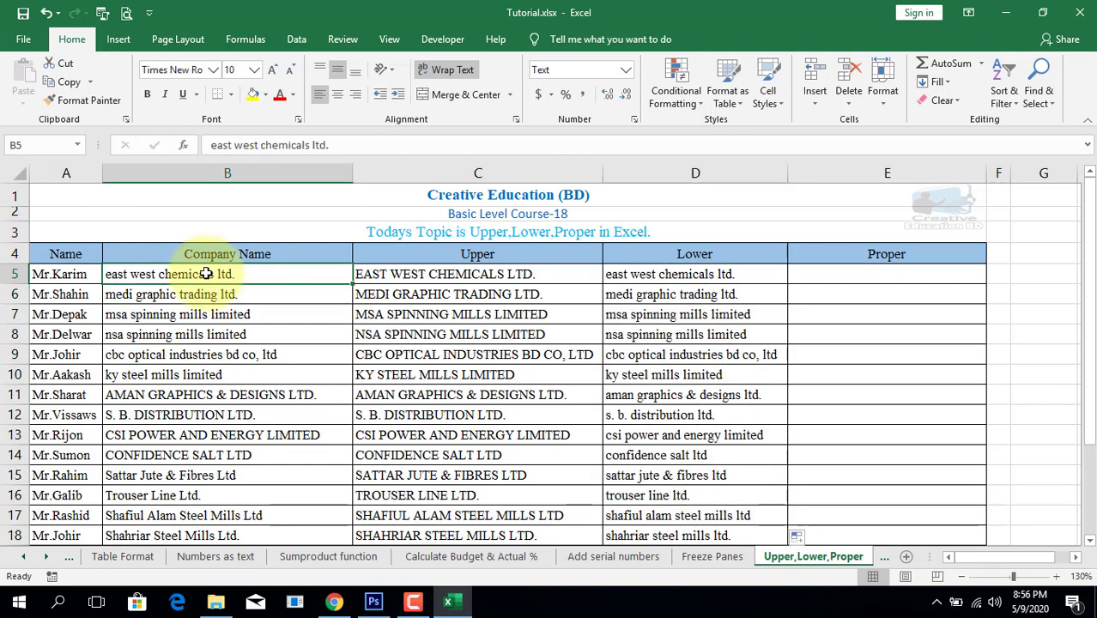
{"action": "left_click", "coordinate": [659, 274]}
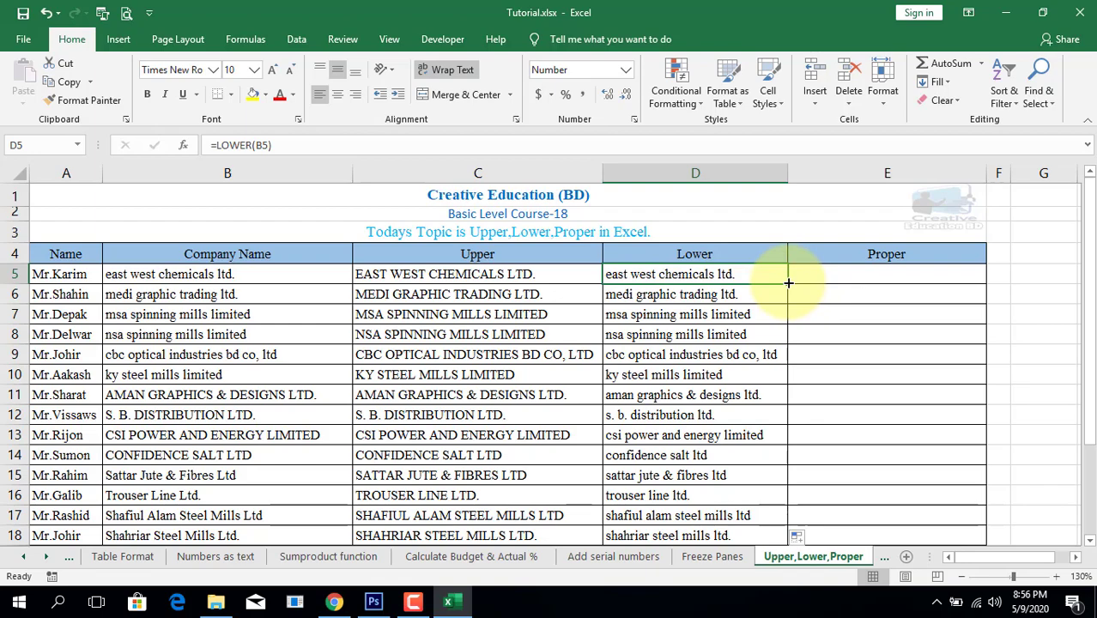
{"action": "left_click_drag", "start_coordinate": [788, 282], "coordinate": [756, 515]}
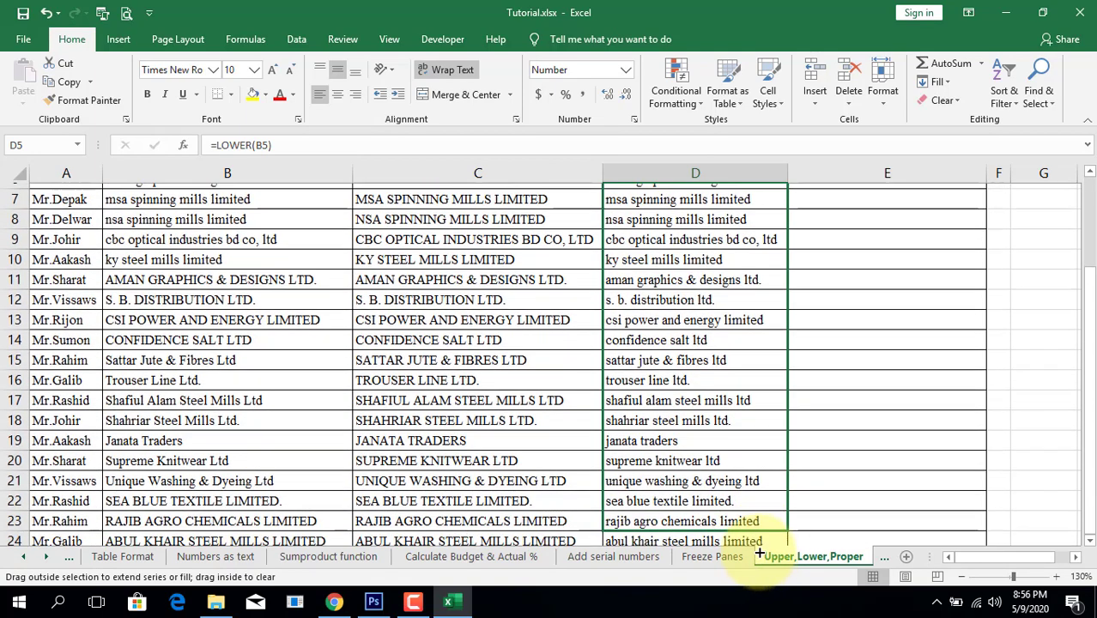
{"action": "left_click_drag", "start_coordinate": [756, 515], "coordinate": [756, 515]}
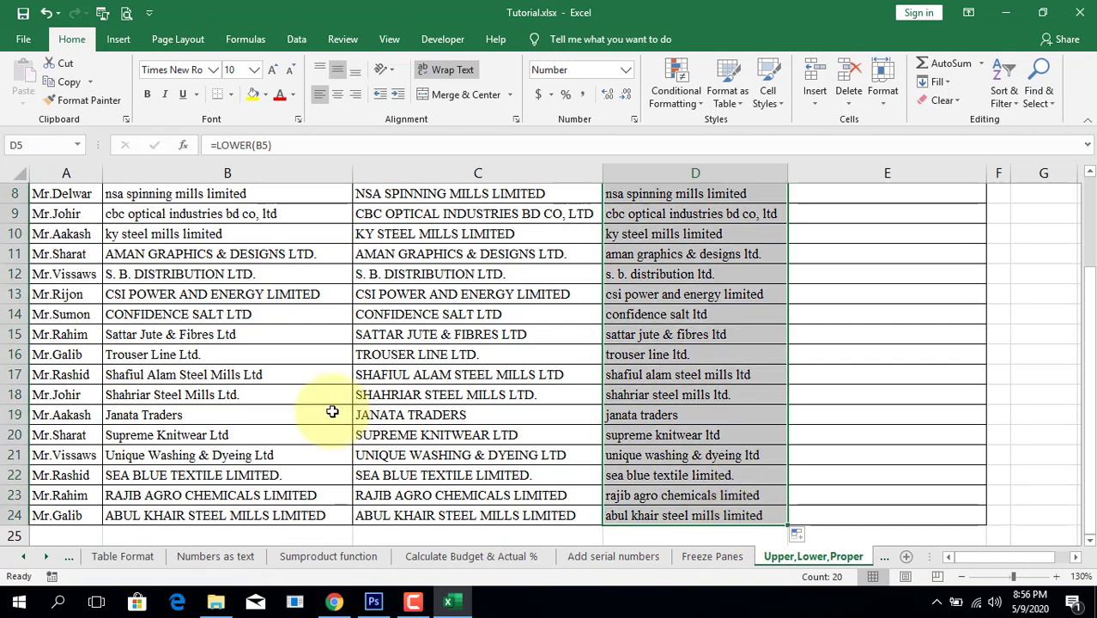
{"action": "left_click", "coordinate": [166, 289]}
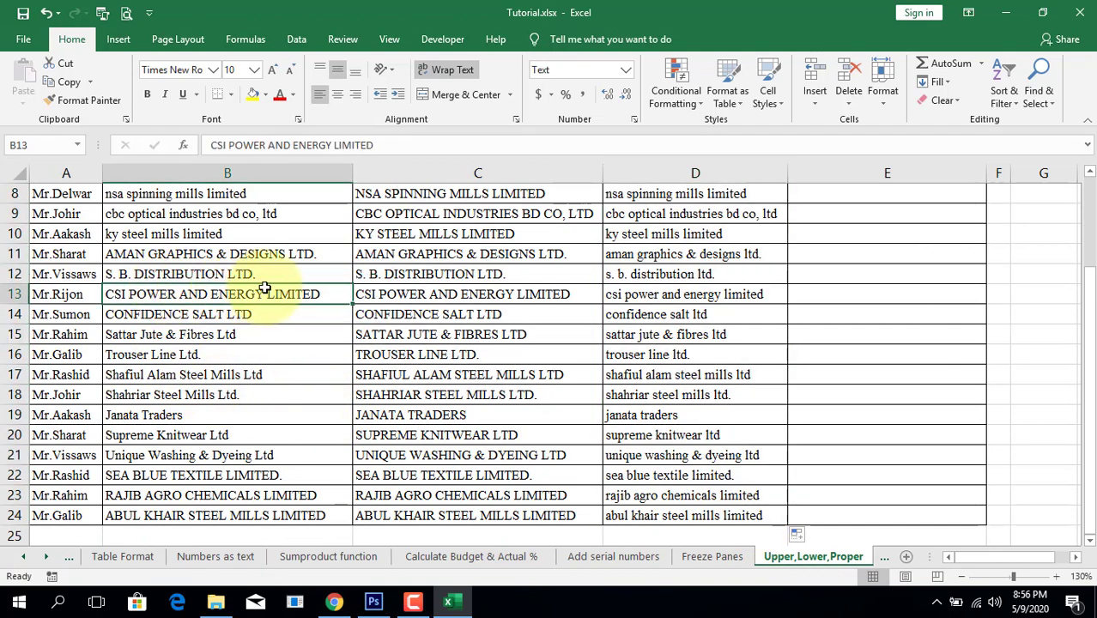
{"action": "left_click", "coordinate": [627, 294]}
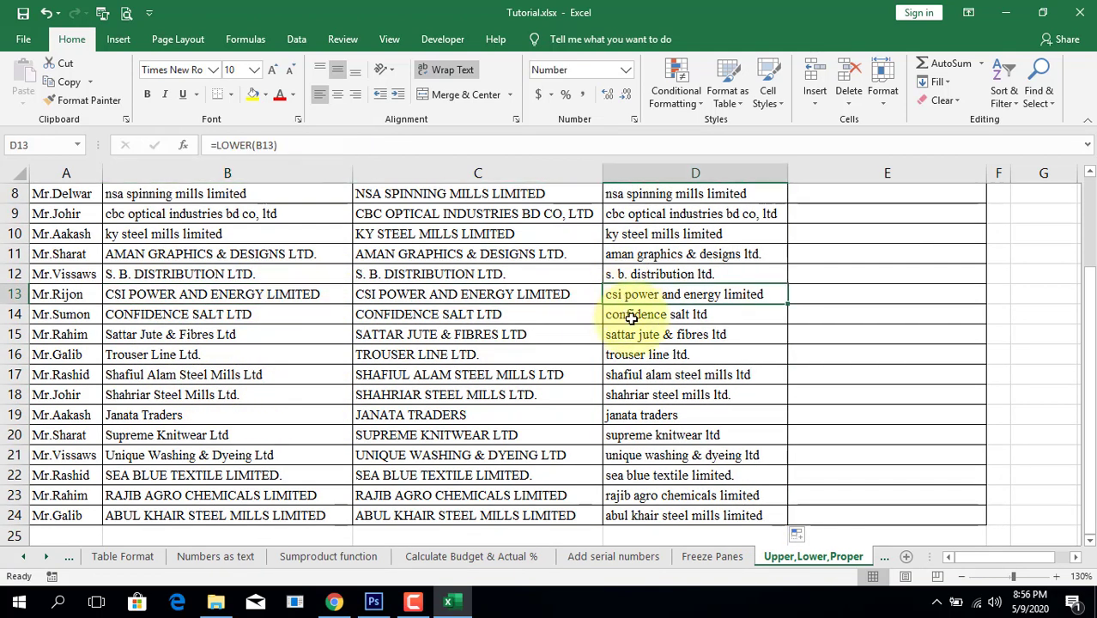
{"action": "scroll", "coordinate": [716, 298], "scroll_direction": "up", "scroll_amount": 3}
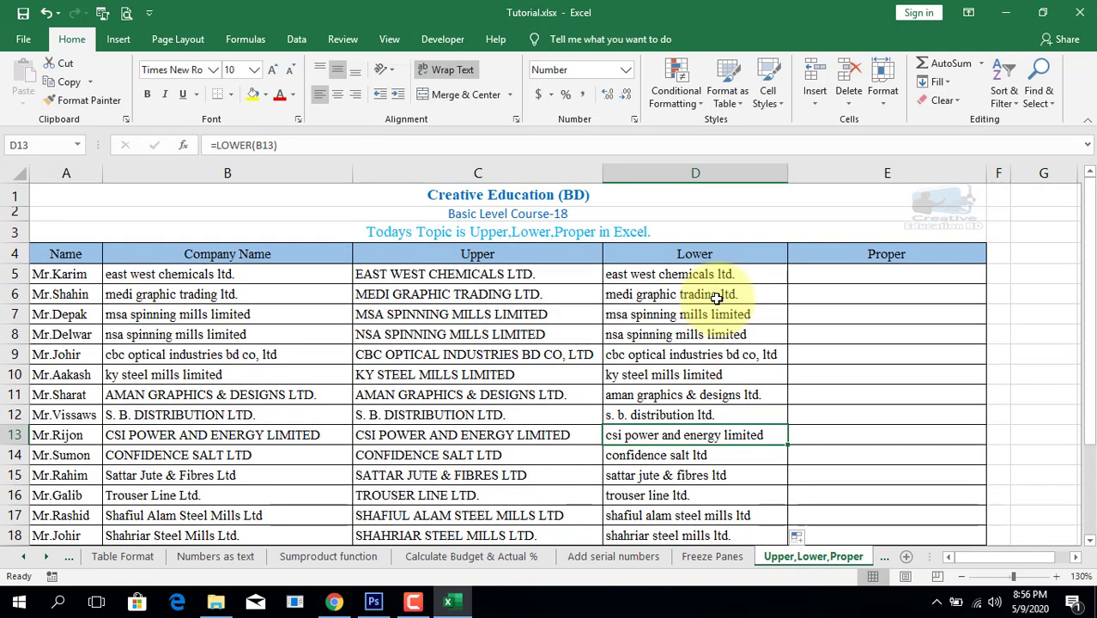
{"action": "left_click", "coordinate": [699, 274]}
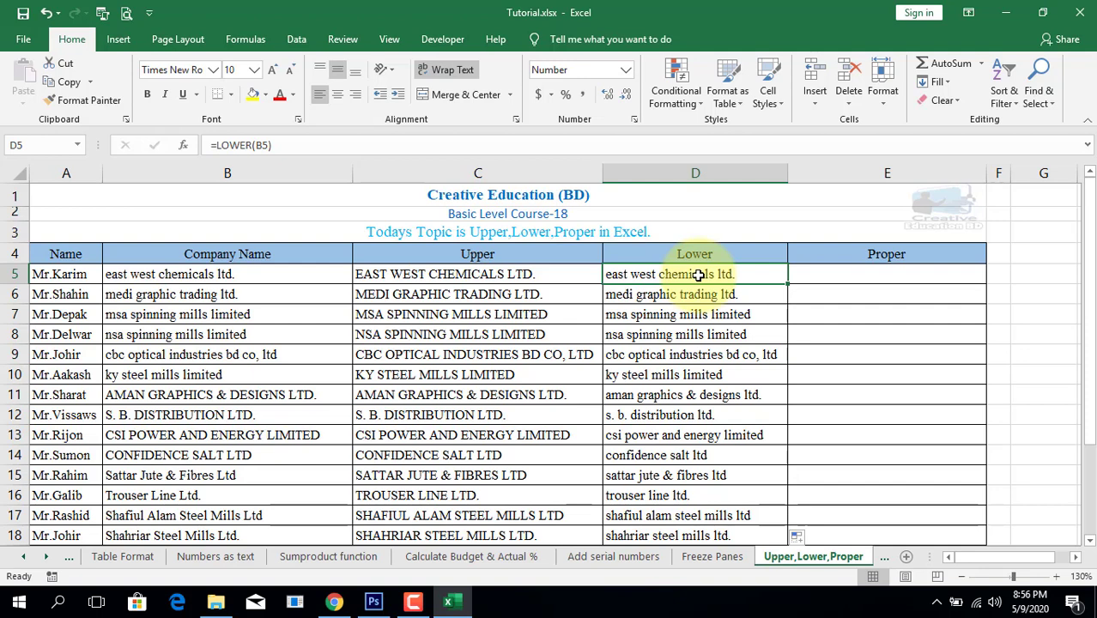
Step: Enter =PROPER(B5) in E5 and fill it down the Proper column
{"action": "left_click", "coordinate": [844, 276]}
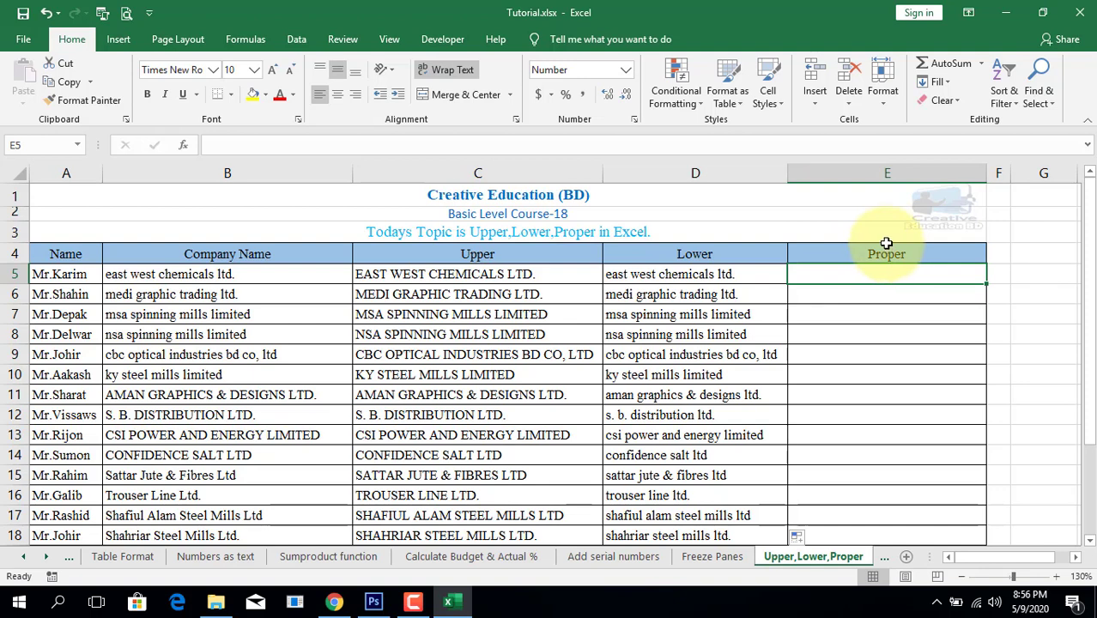
{"action": "type", "text": "="}
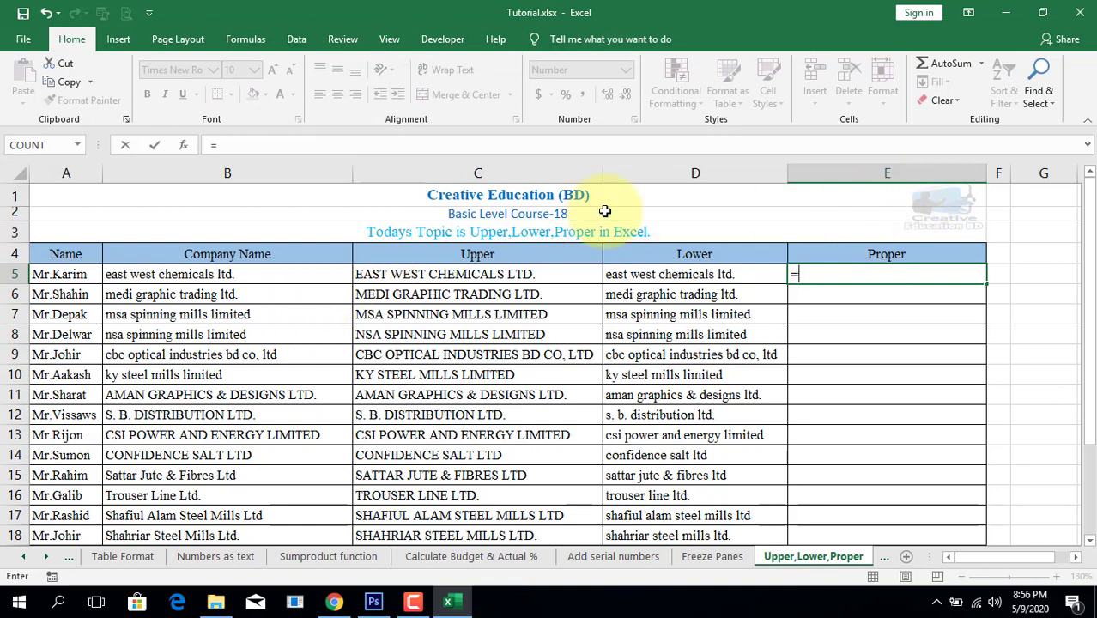
{"action": "type", "text": "p"}
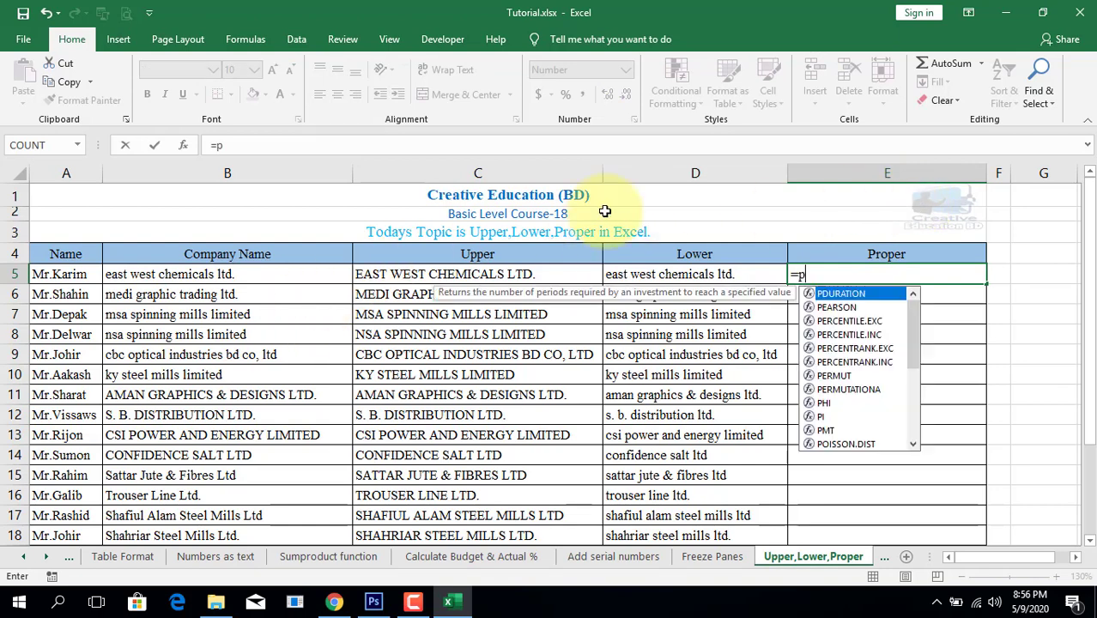
{"action": "type", "text": "ro"}
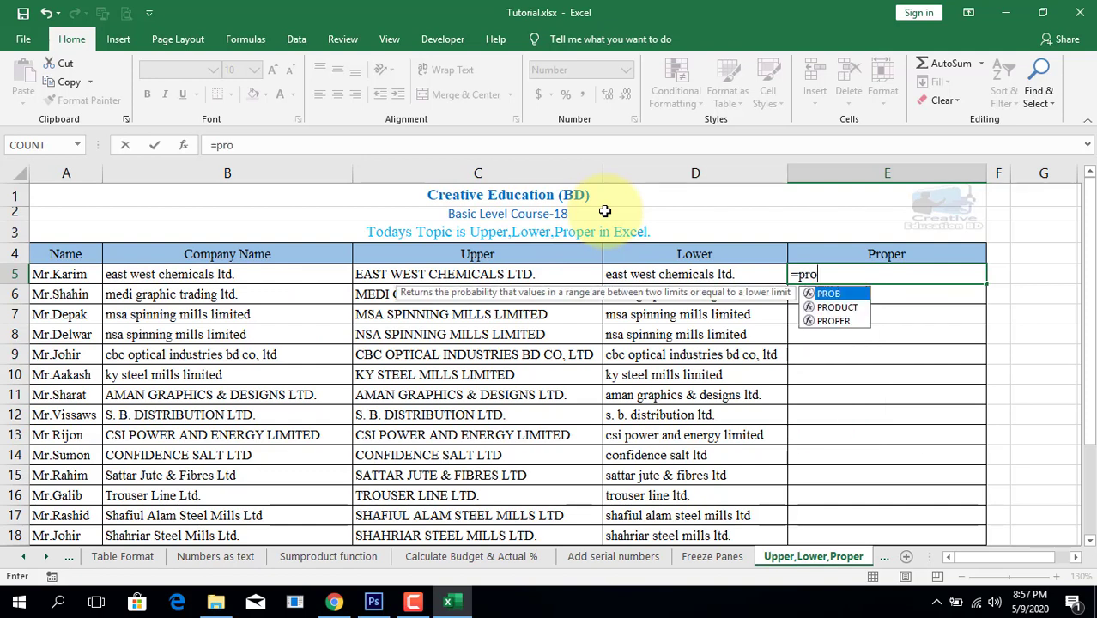
{"action": "type", "text": "p"}
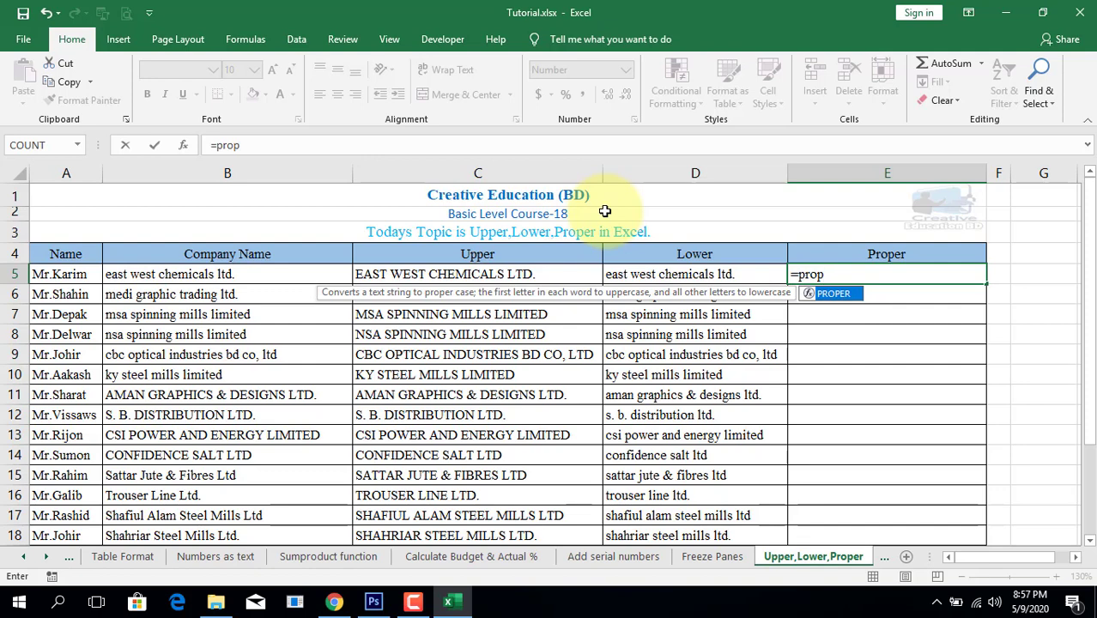
{"action": "key", "text": "Tab"}
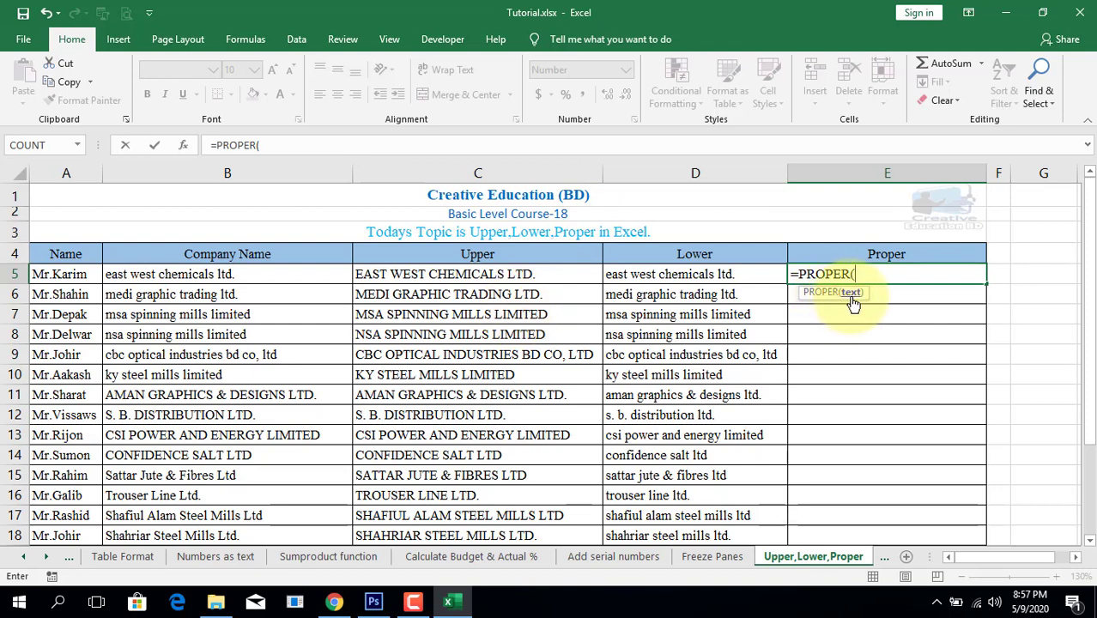
{"action": "left_click", "coordinate": [262, 275]}
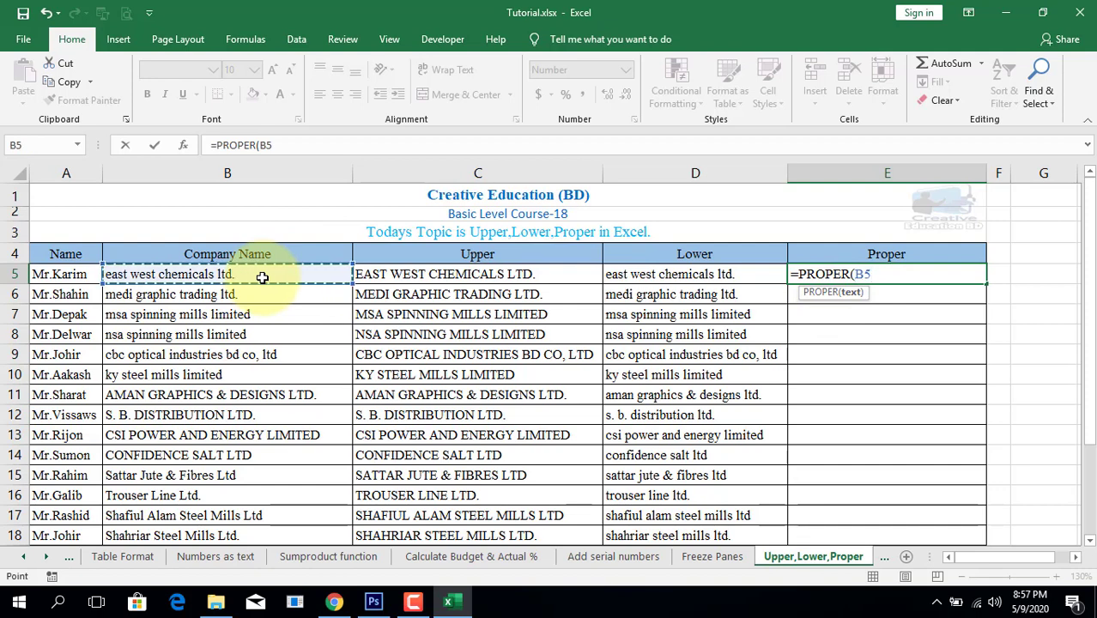
{"action": "key", "text": "Return"}
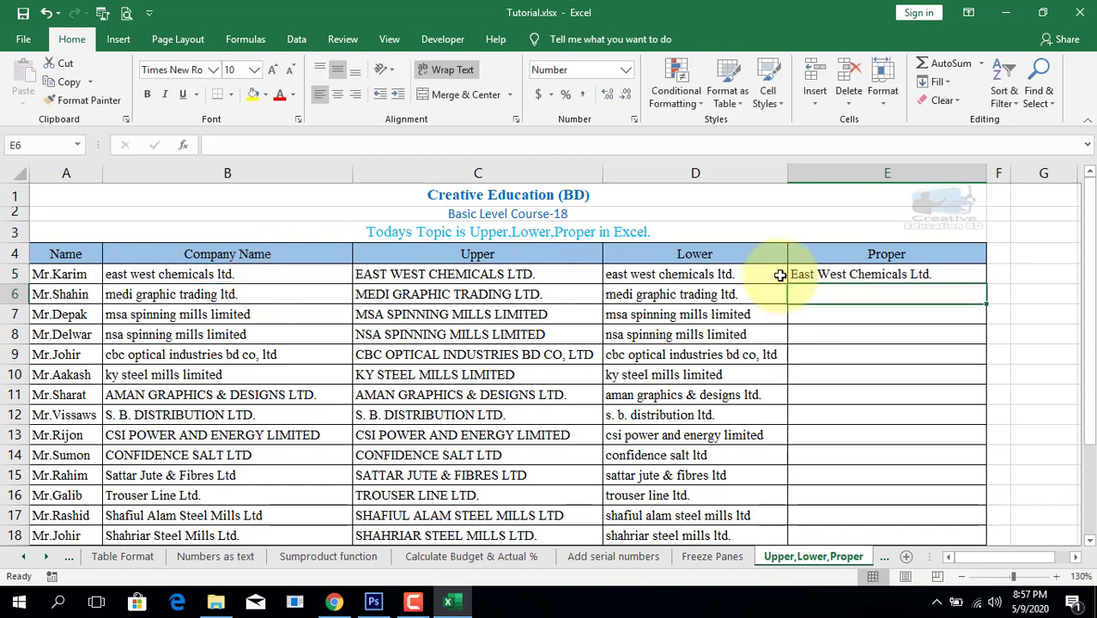
{"action": "left_click", "coordinate": [829, 271]}
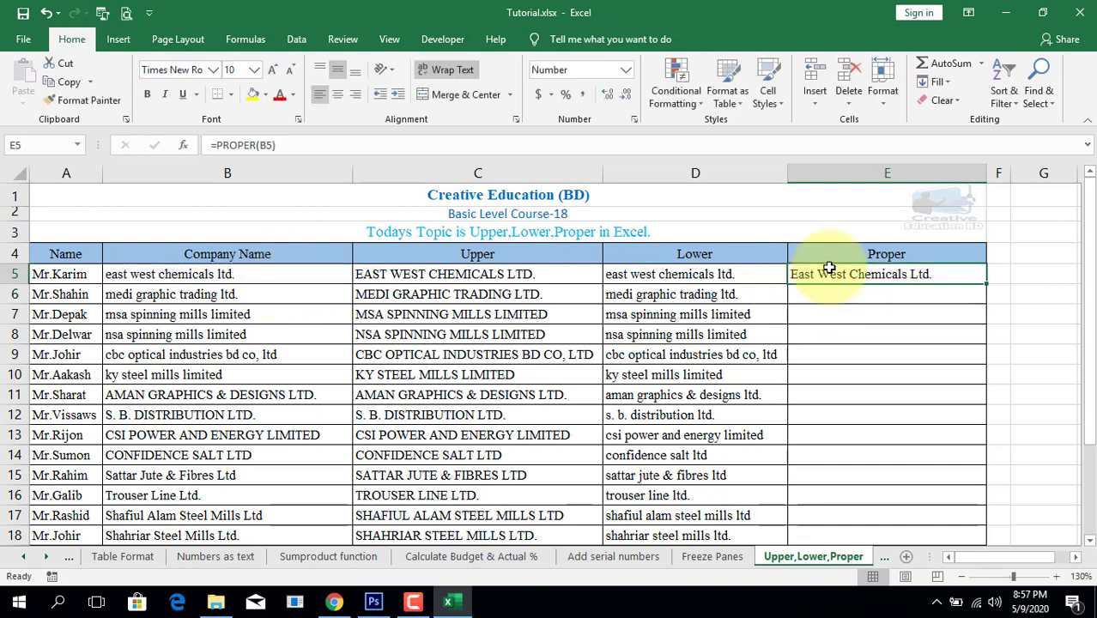
{"action": "double_click", "coordinate": [985, 286]}
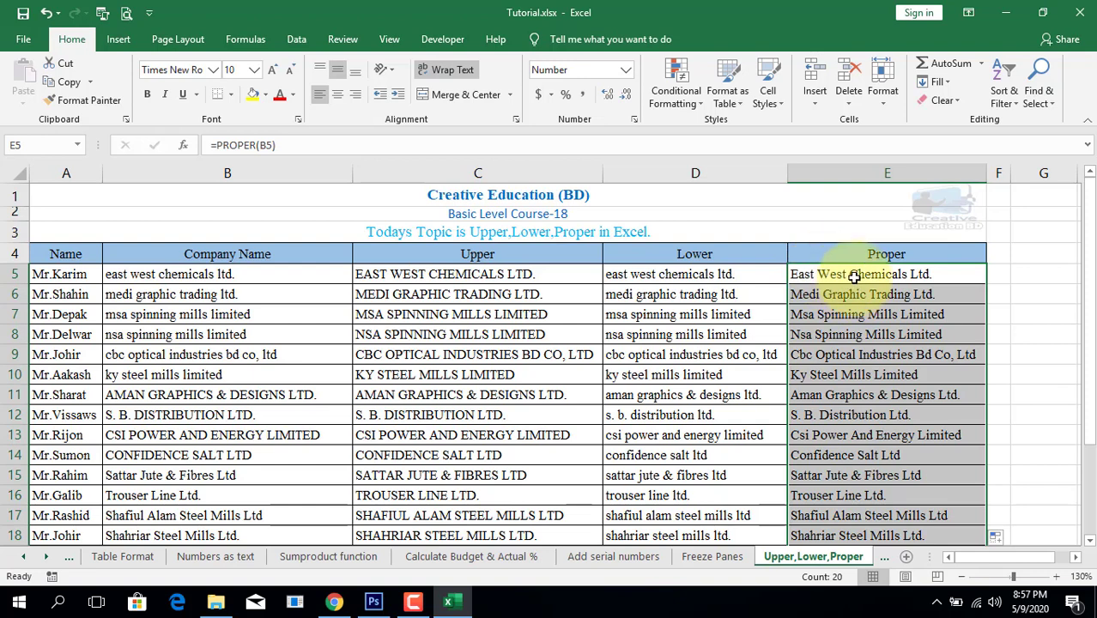
{"action": "left_click", "coordinate": [854, 277]}
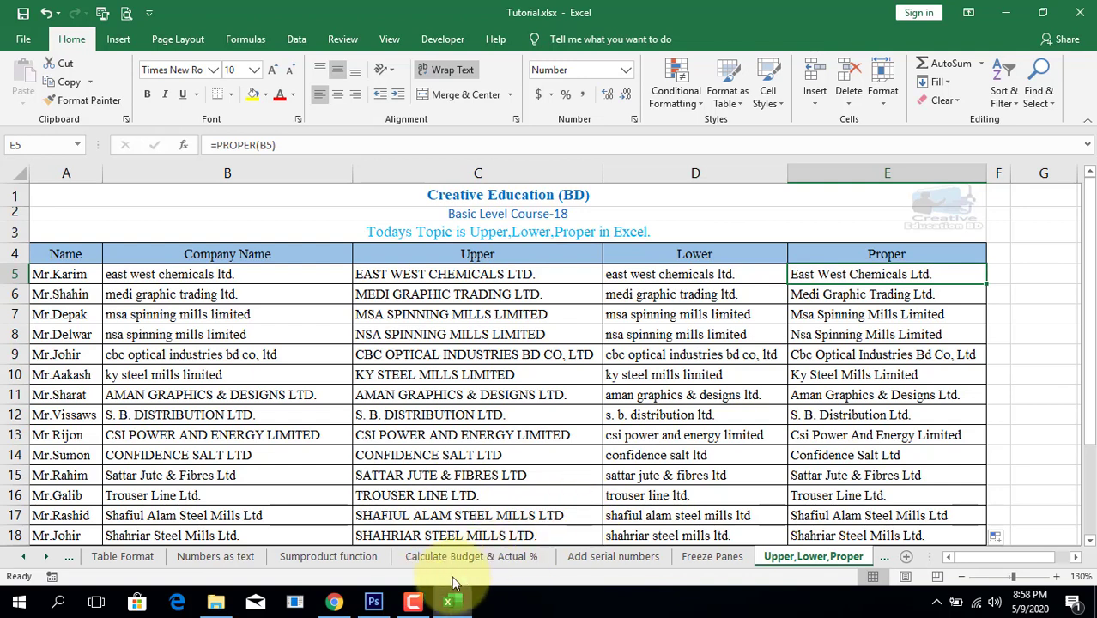
{"action": "left_click", "coordinate": [415, 603]}
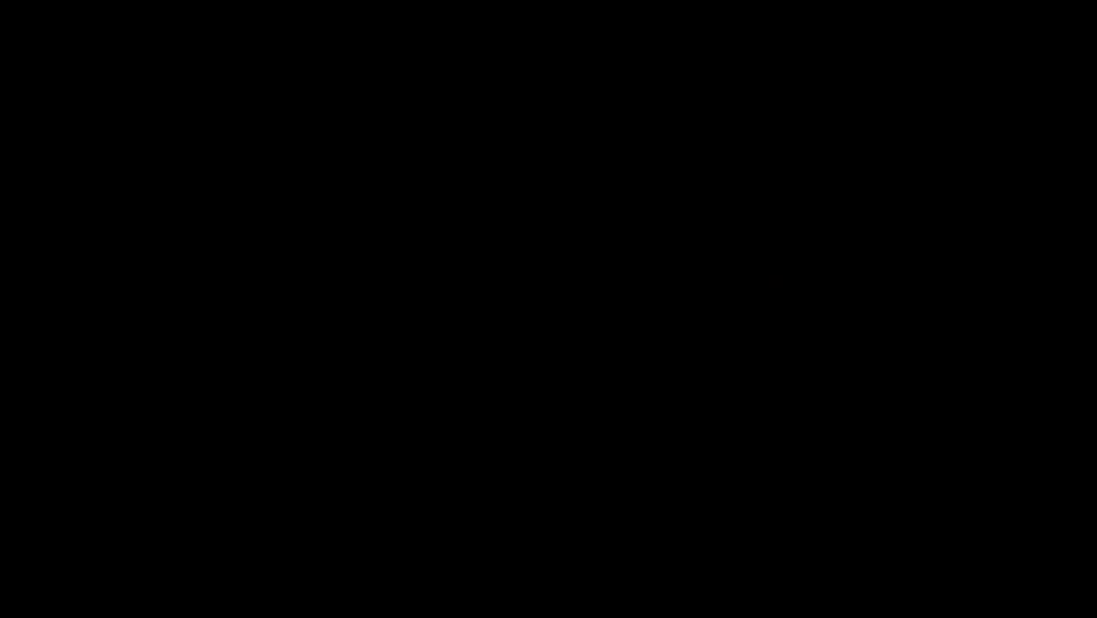